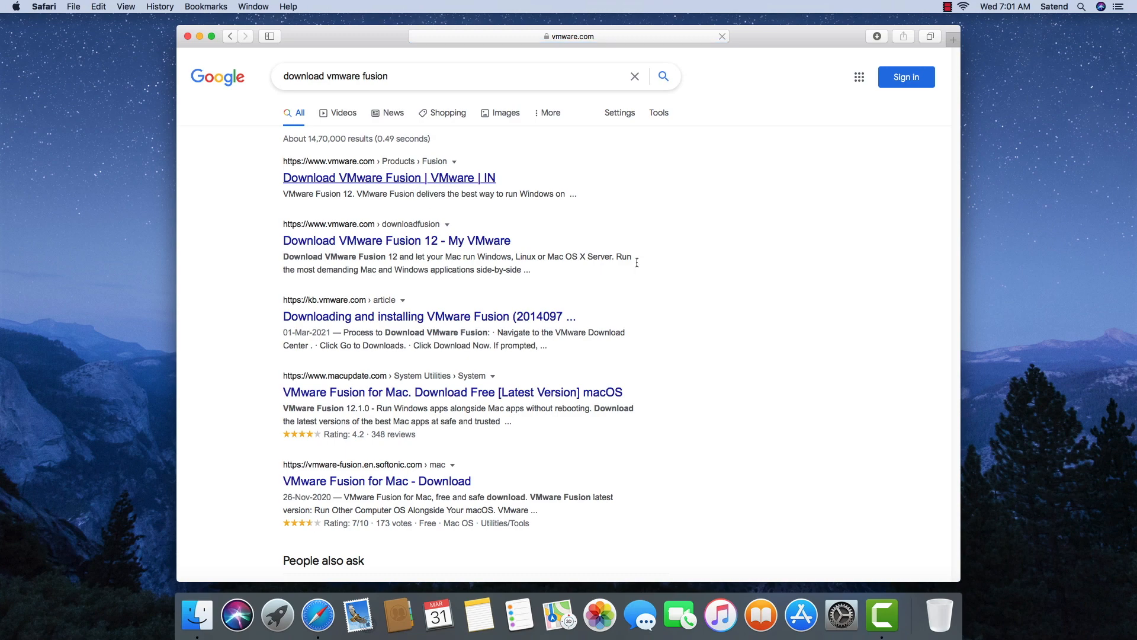
scroll(587, 295, down, 2)
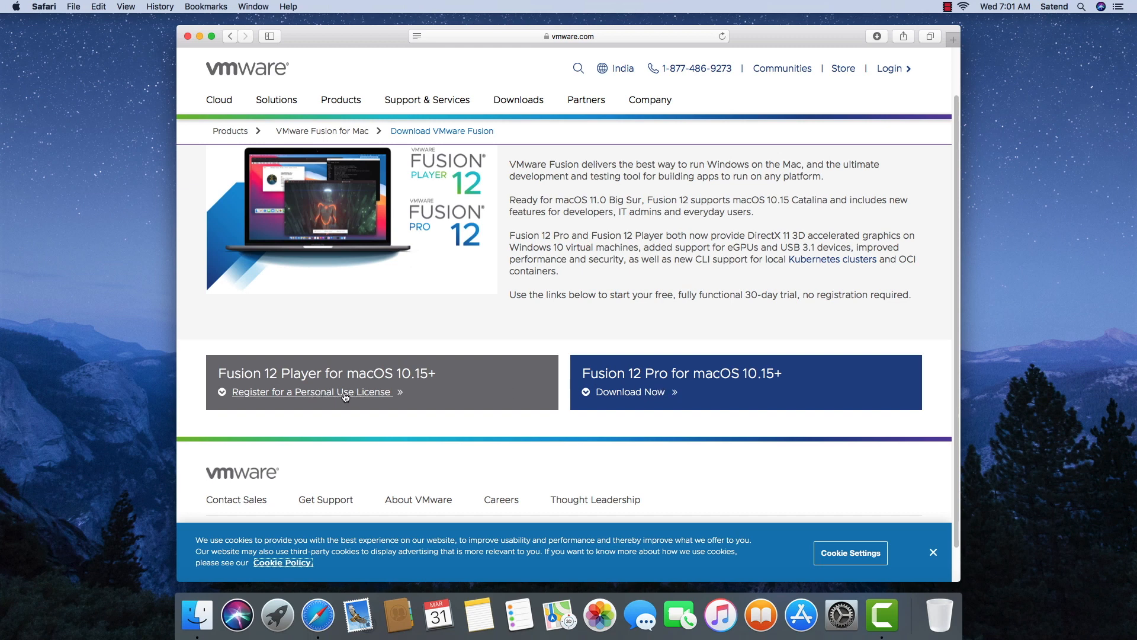
click(630, 394)
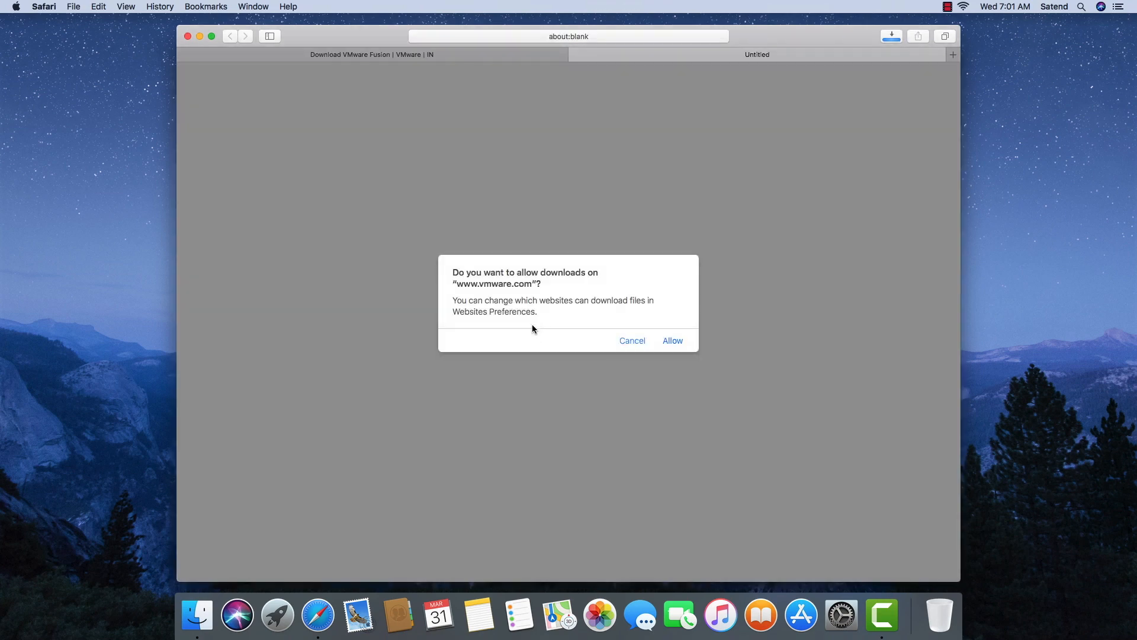
click(672, 341)
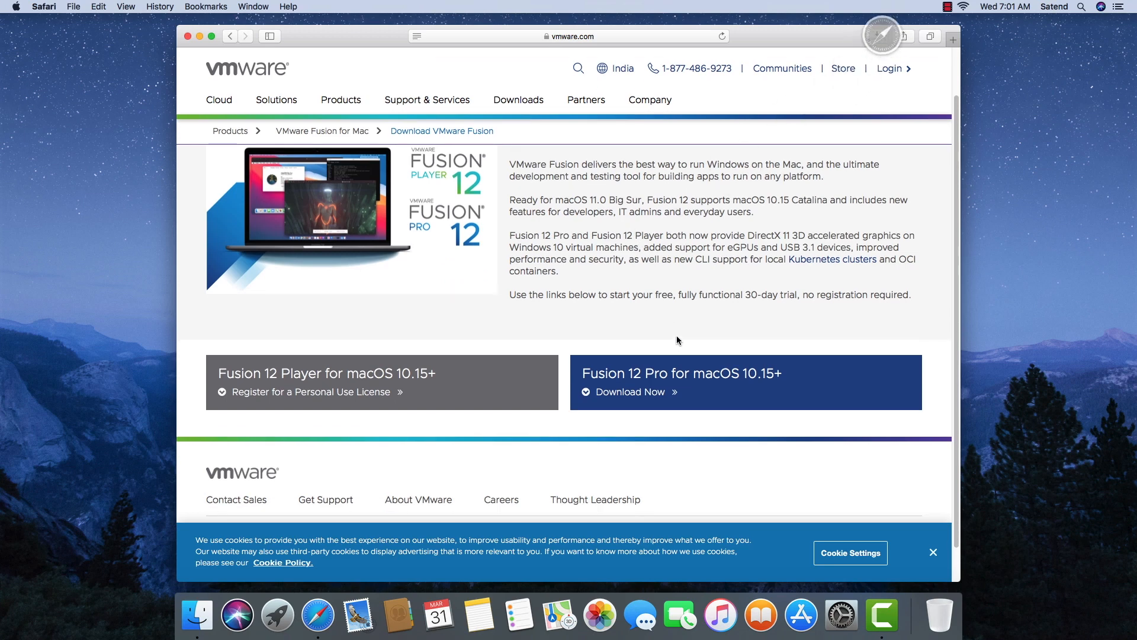
click(876, 36)
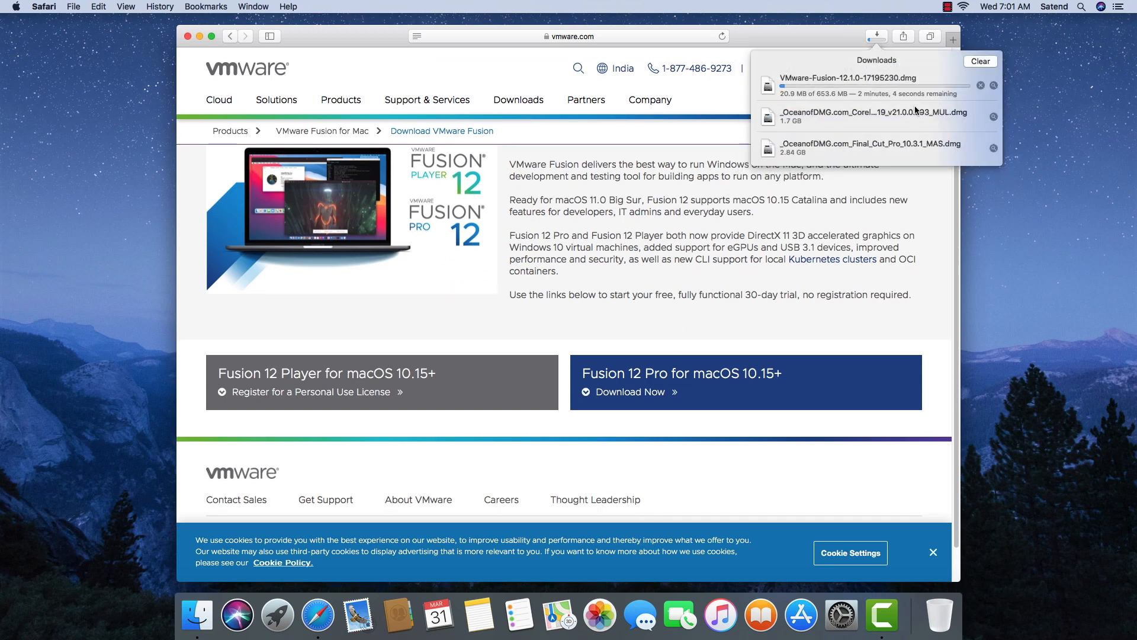
click(980, 61)
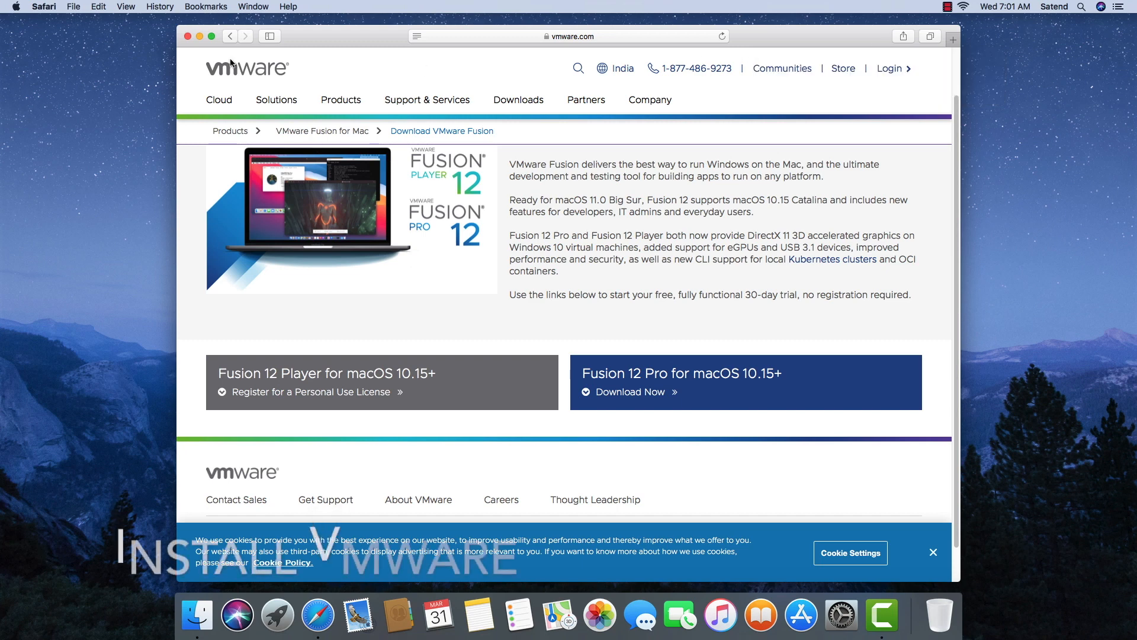
Close the browser window and launch VMware Fusion from the Applications folder
click(187, 37)
click(154, 6)
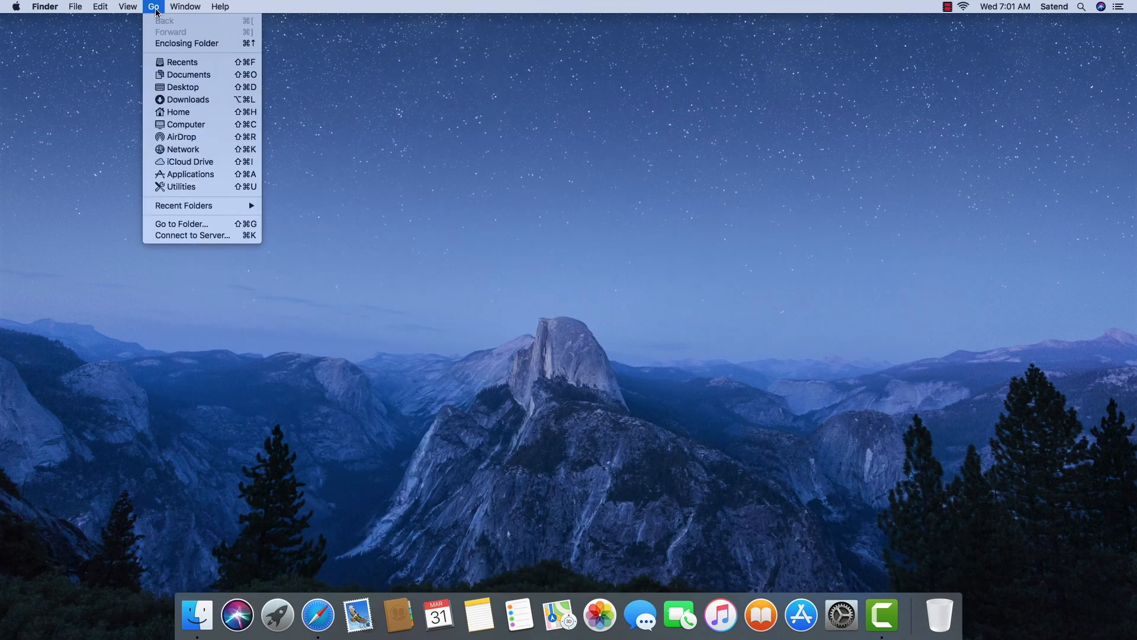
click(180, 174)
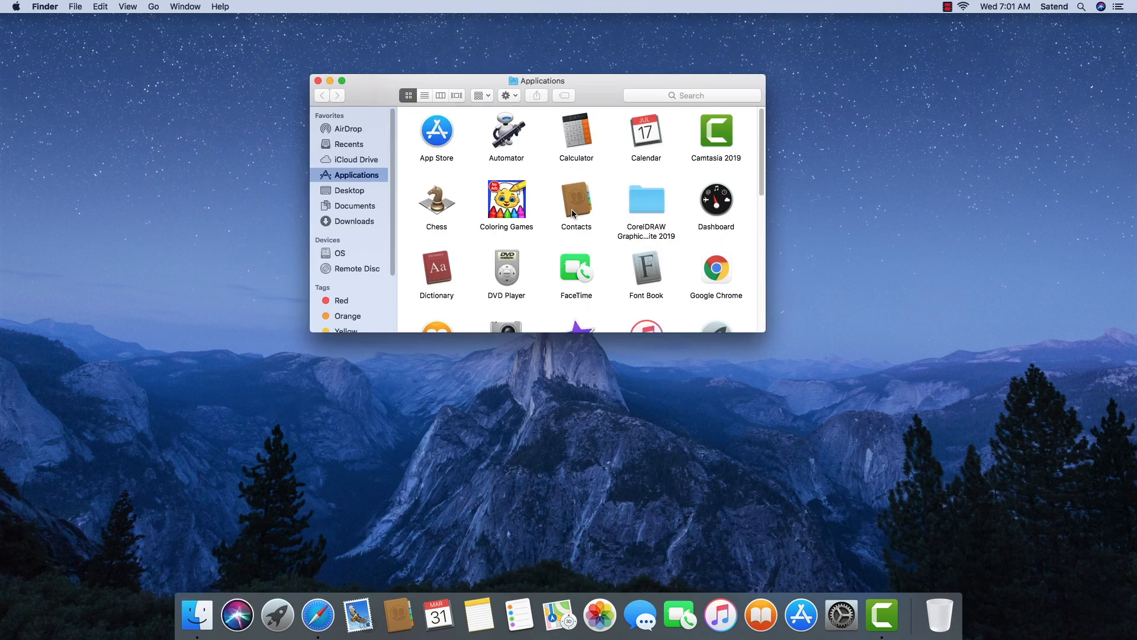
scroll(587, 228, down, 5)
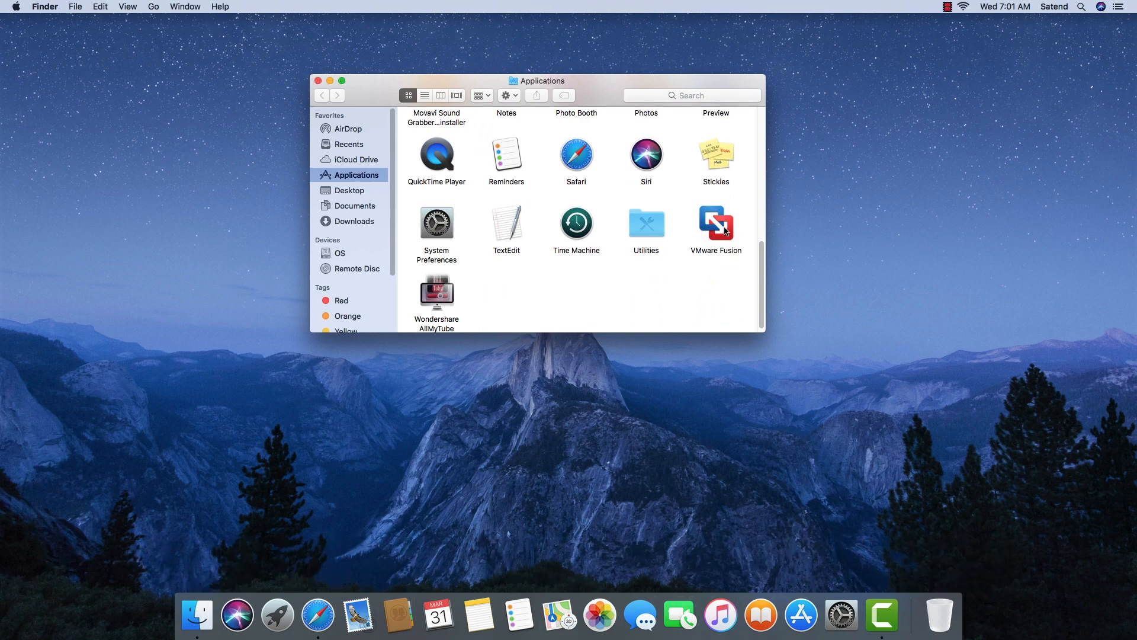
double_click(723, 229)
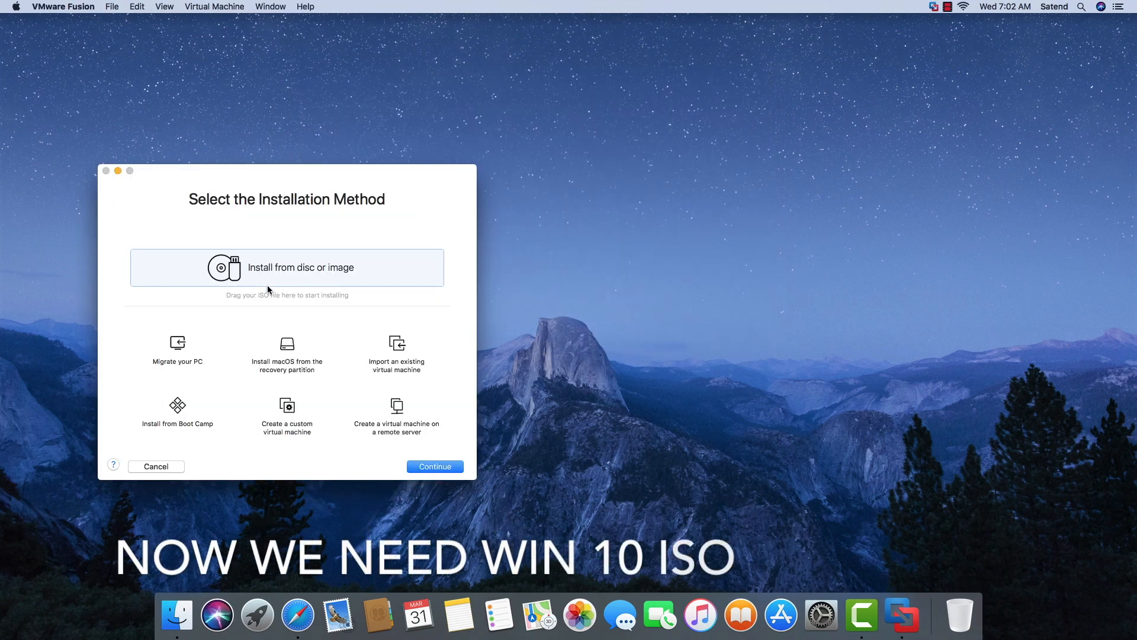
Switch to Safari, open google.co.in and search for "download windows 10 iso"
click(298, 622)
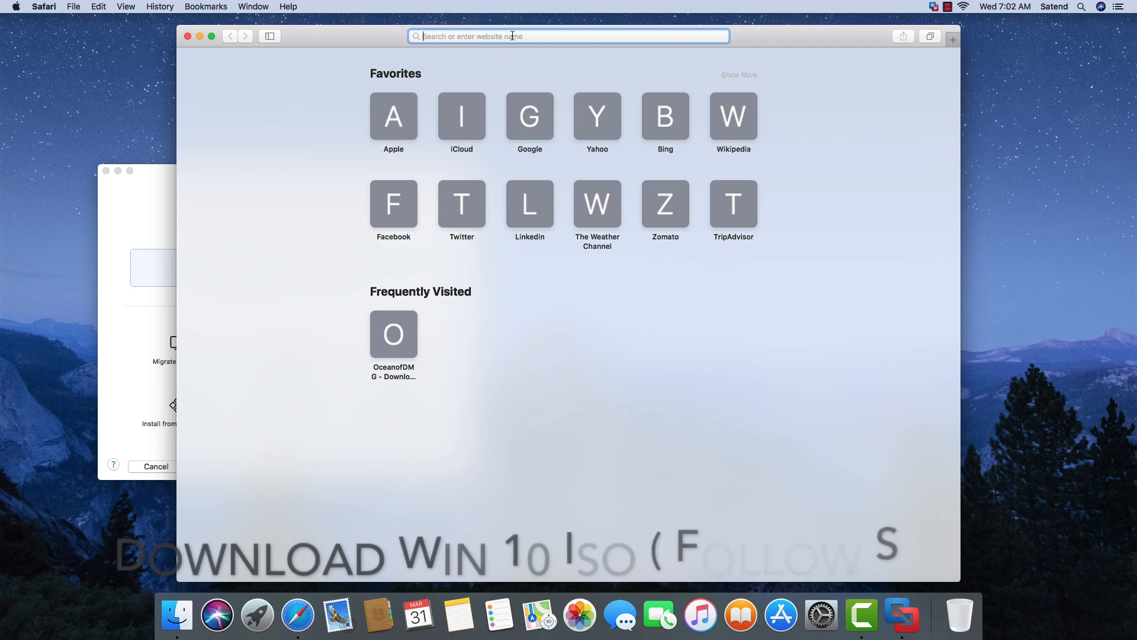
text(google.co.in)
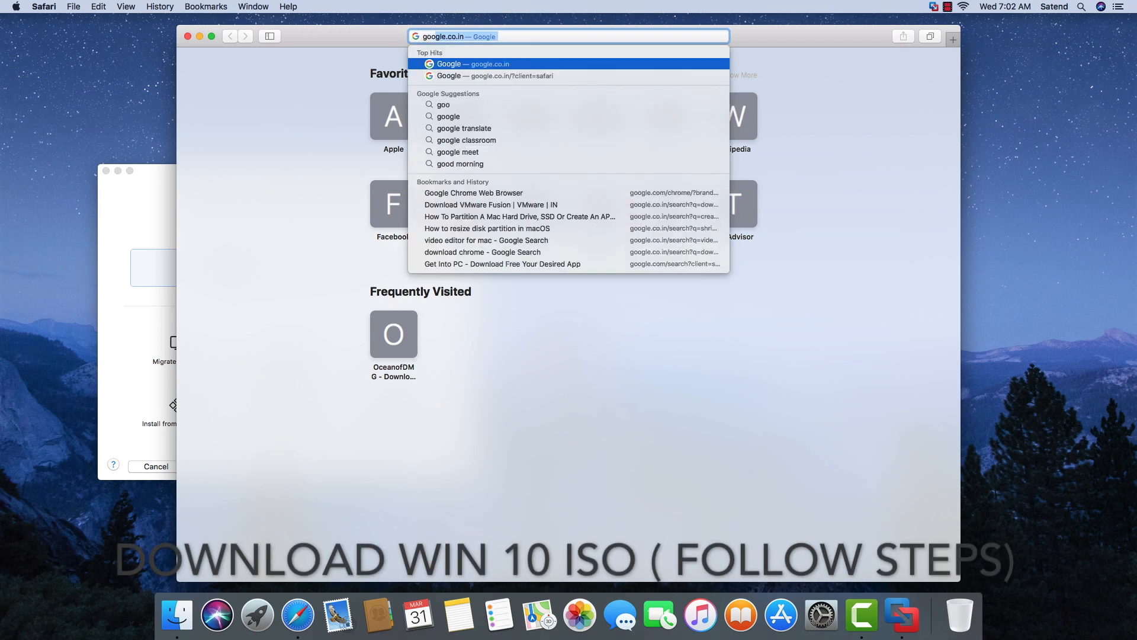
key(Return)
text(dow)
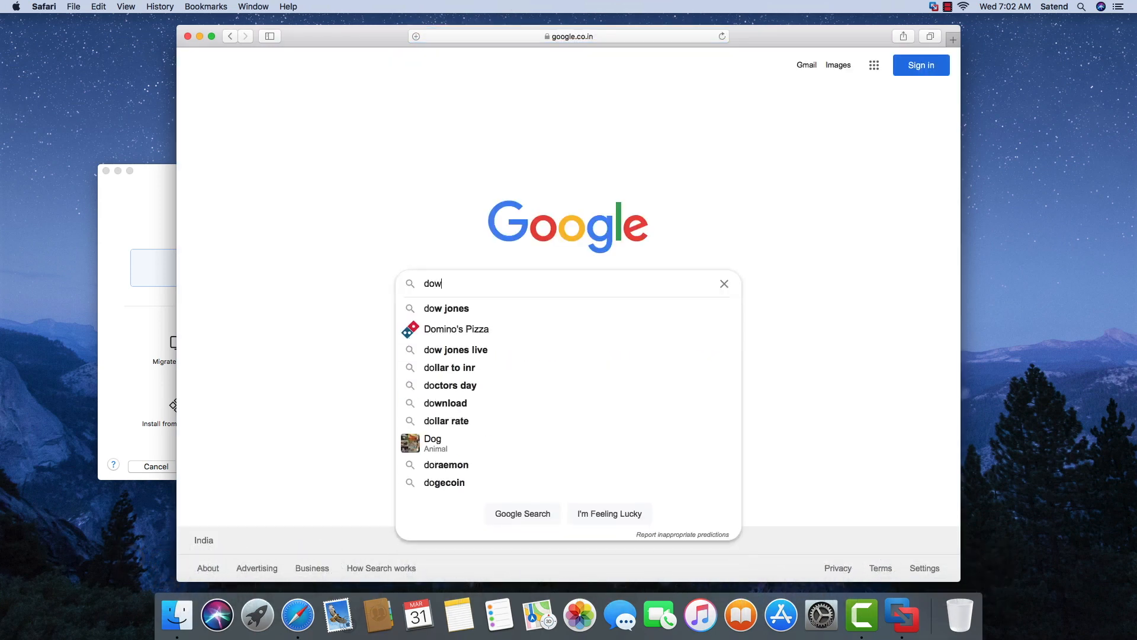
text(nload win)
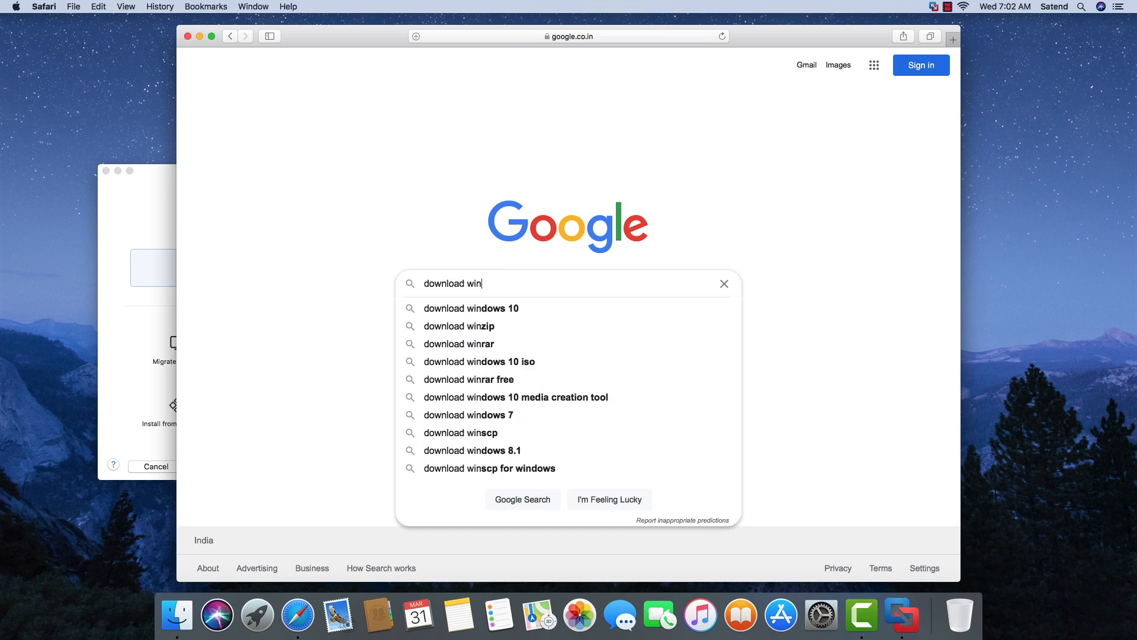
key(Down)
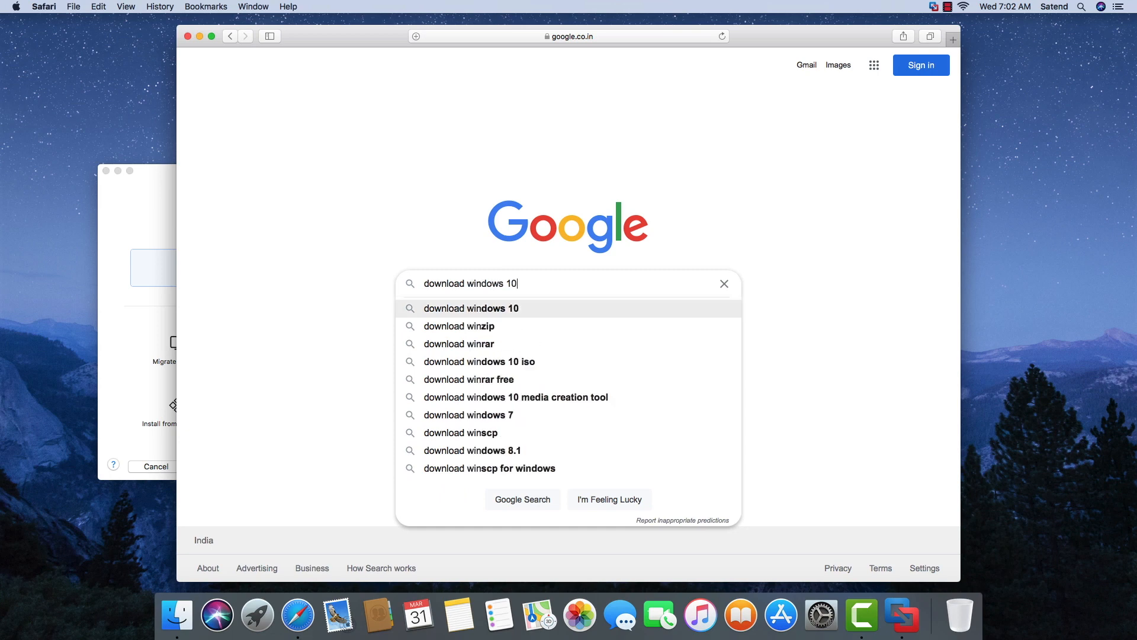
text(iso)
key(Down)
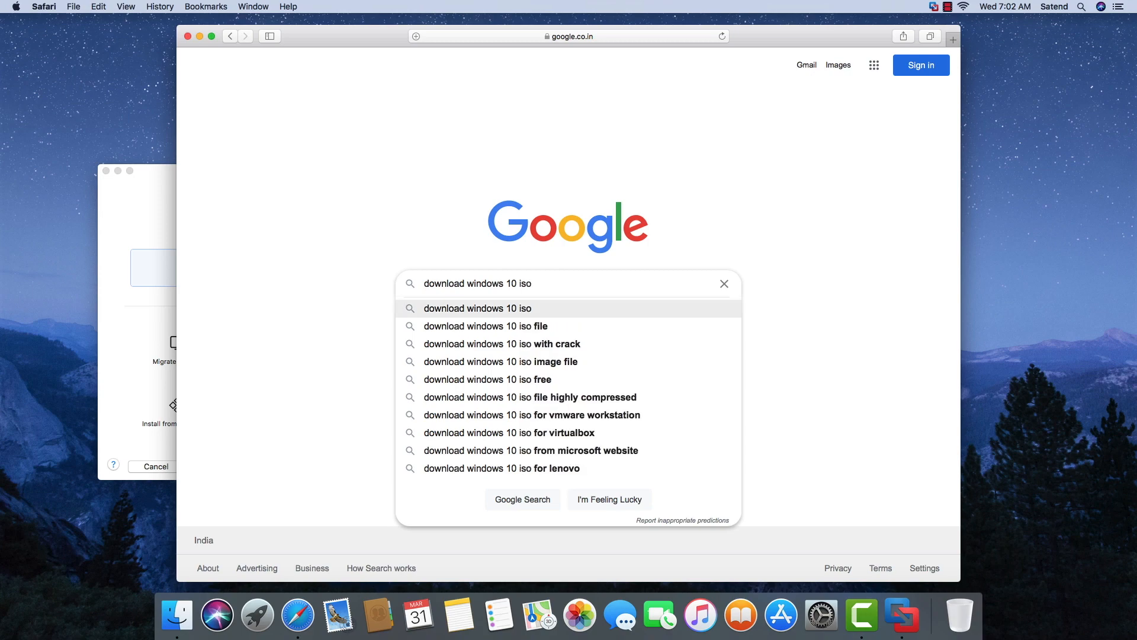
key(Return)
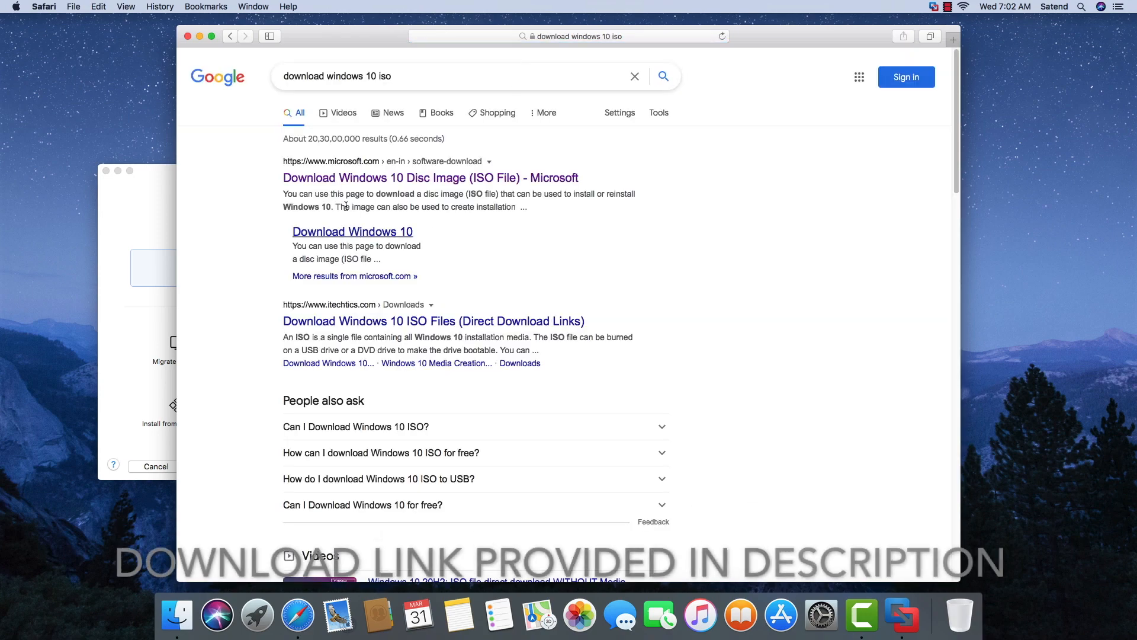
Open Microsoft's Windows 10 Disc Image (ISO File) page in full screen and confirm Windows 10 as the edition
click(367, 181)
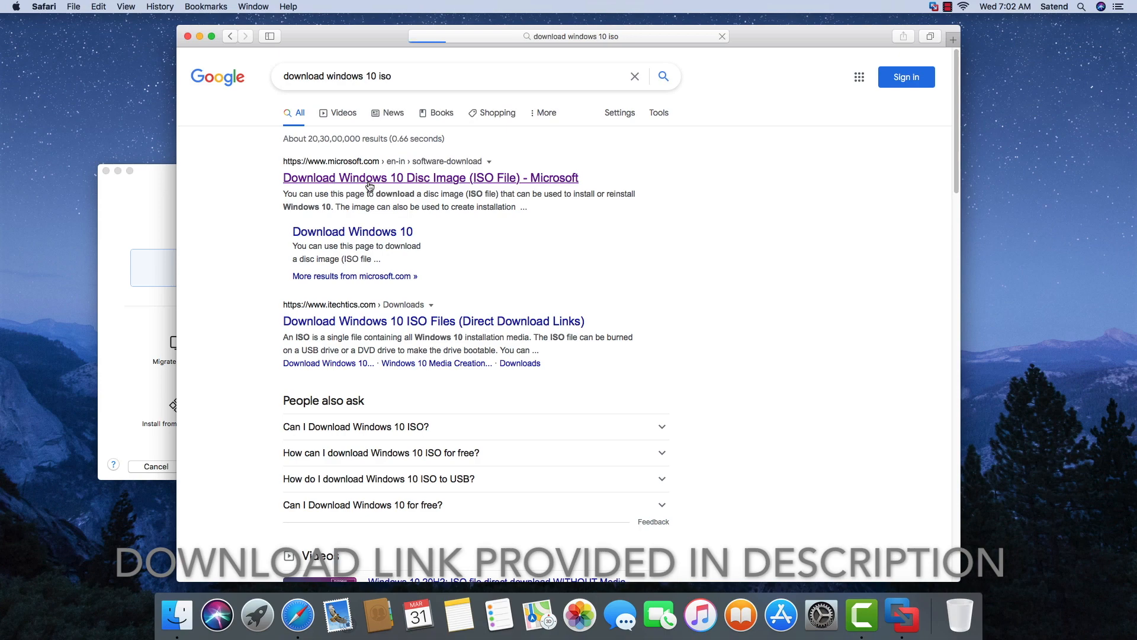
click(211, 37)
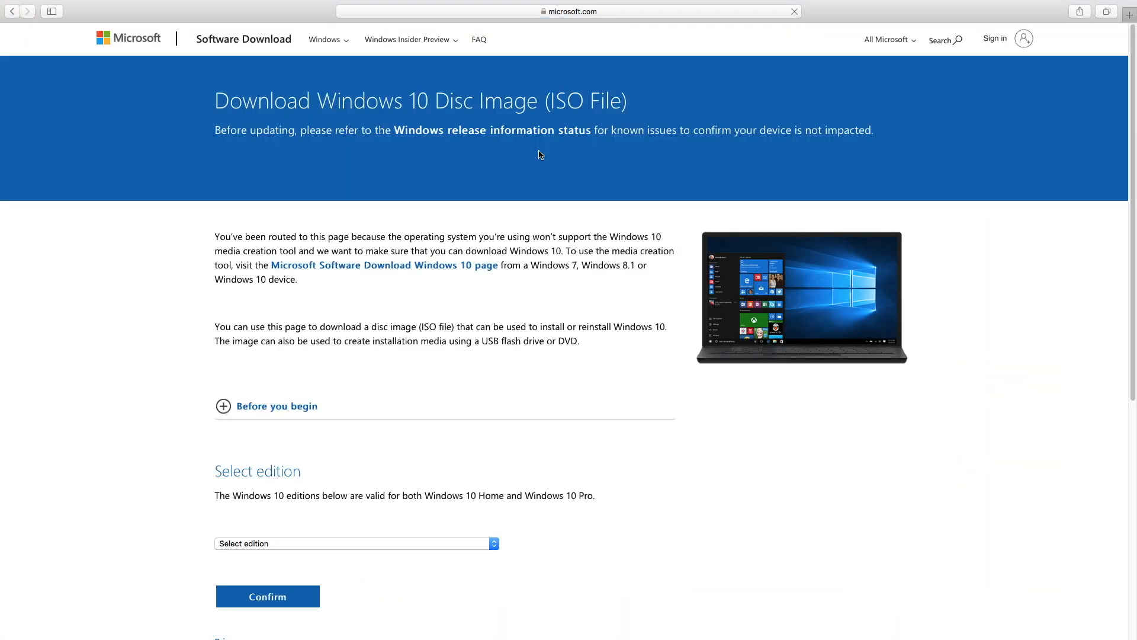
scroll(466, 235, down, 10)
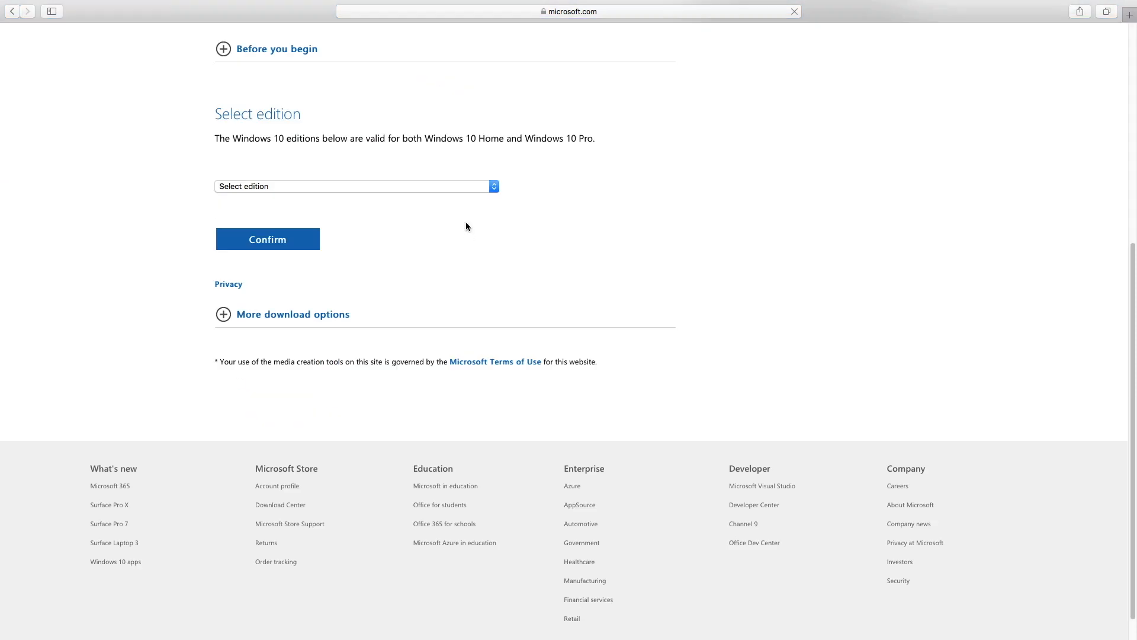
click(491, 189)
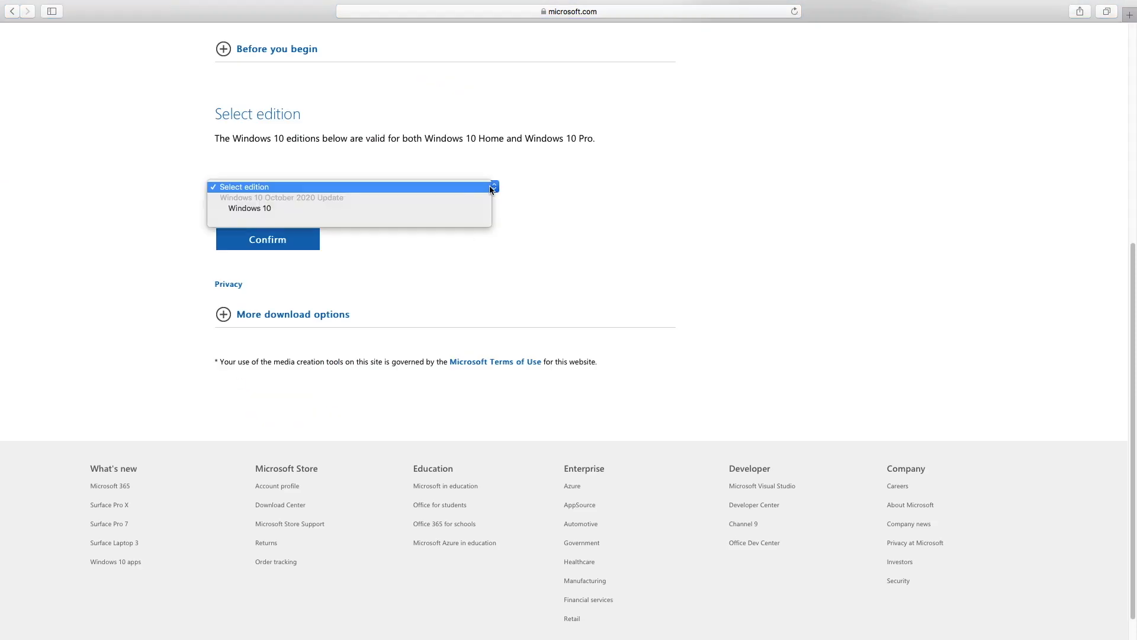
click(484, 209)
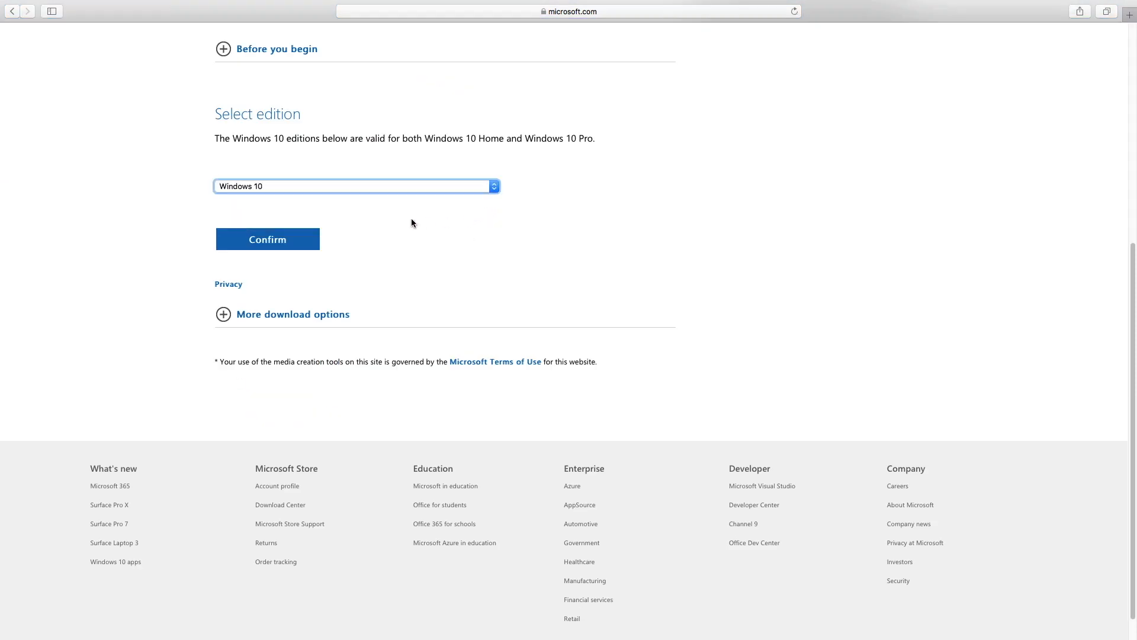
click(320, 232)
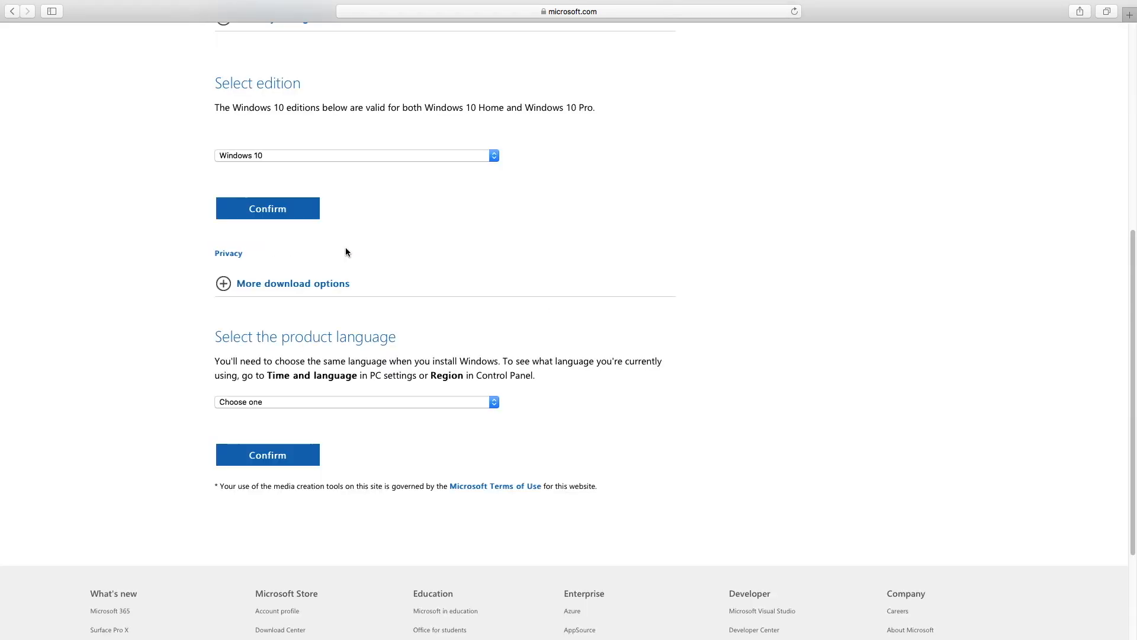
Choose English International as the product language and confirm it
scroll(470, 254, down, 4)
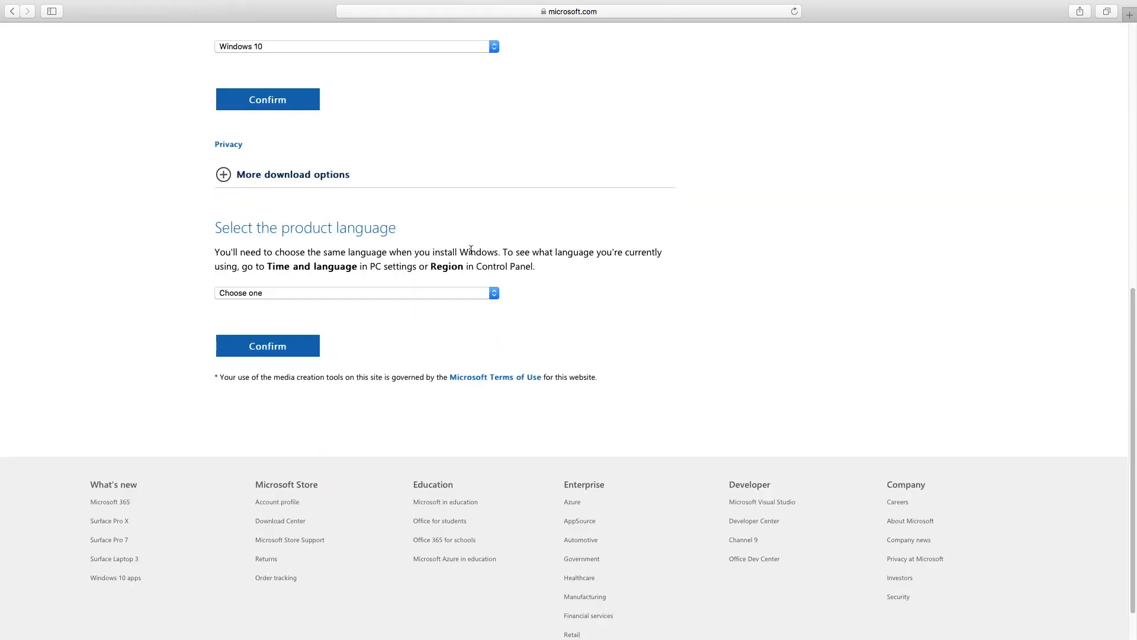
click(487, 294)
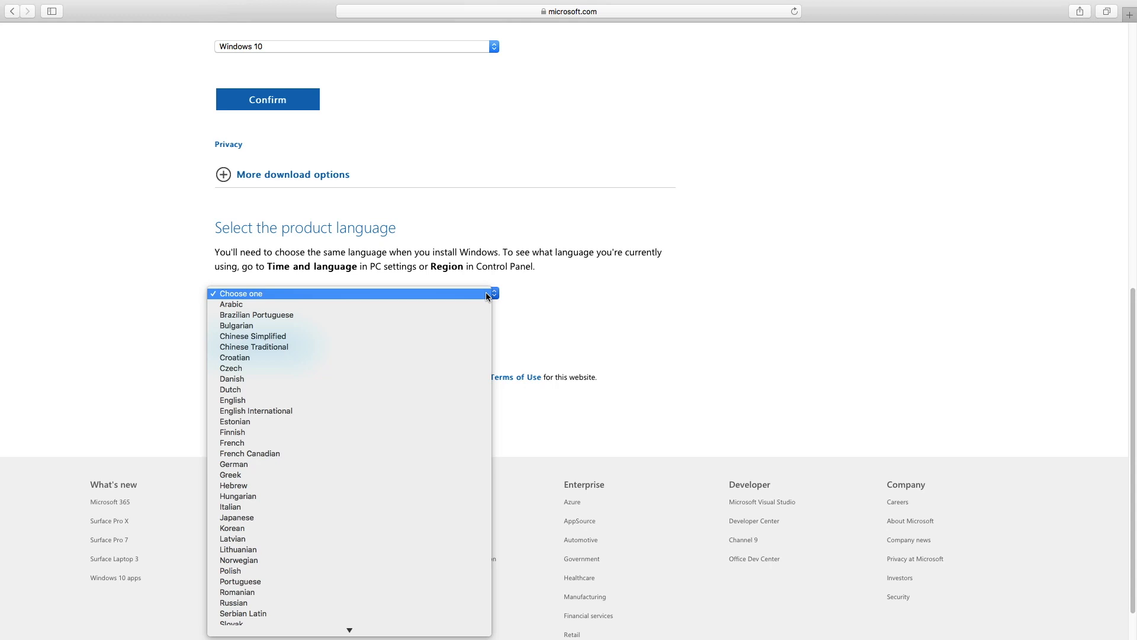
click(451, 410)
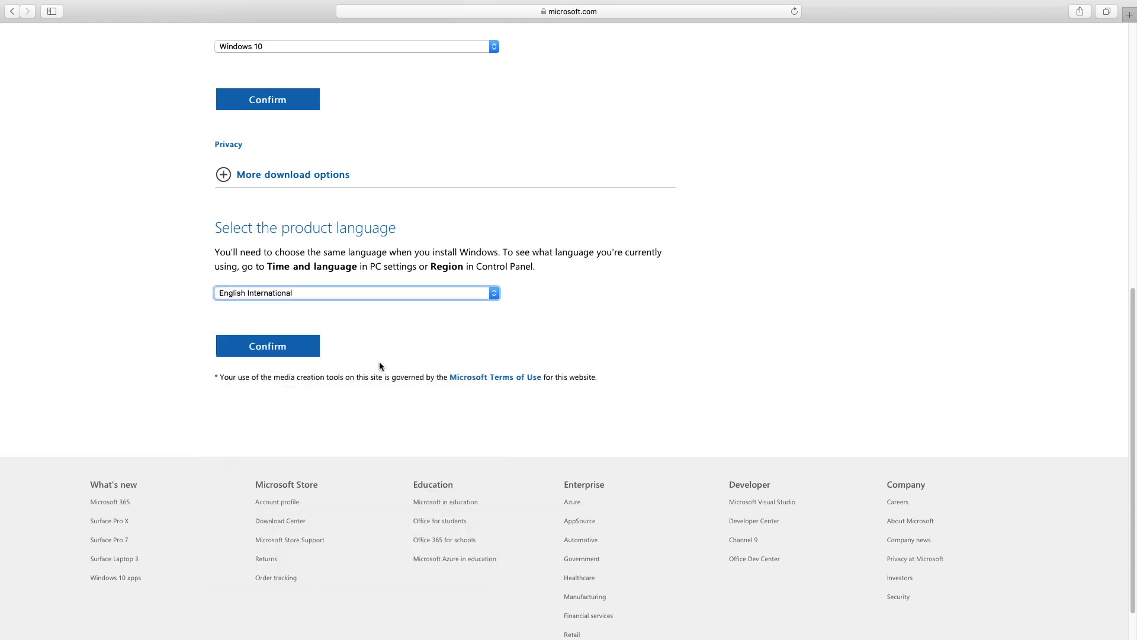
click(279, 352)
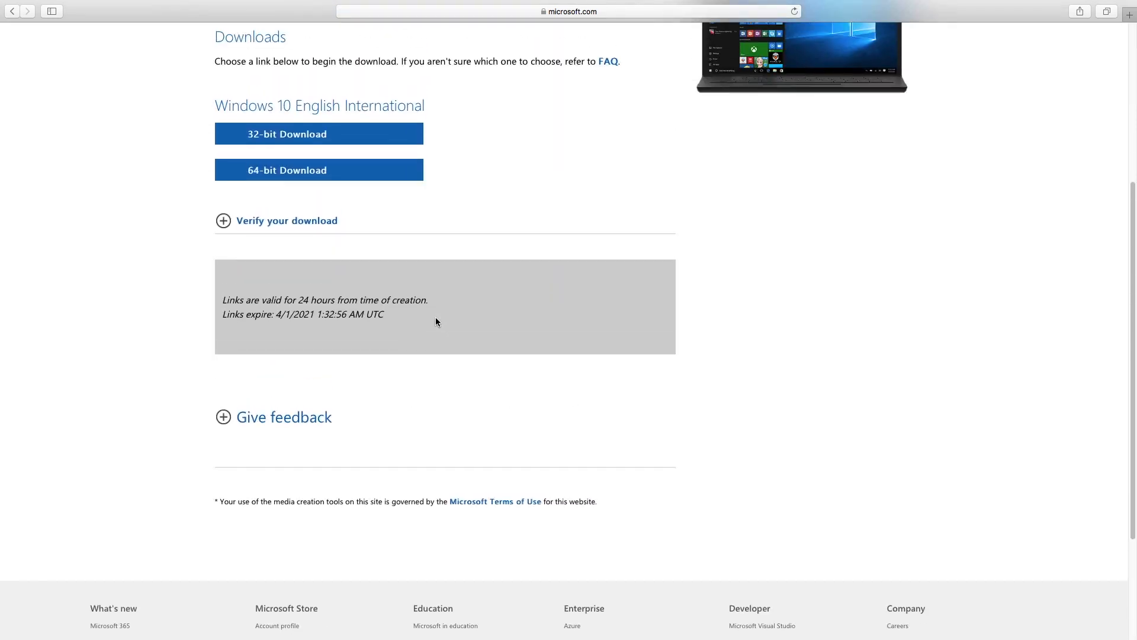
Download the 64-bit Windows 10 English International ISO, check its download progress and take the browser out of full screen
scroll(403, 262, up, 3)
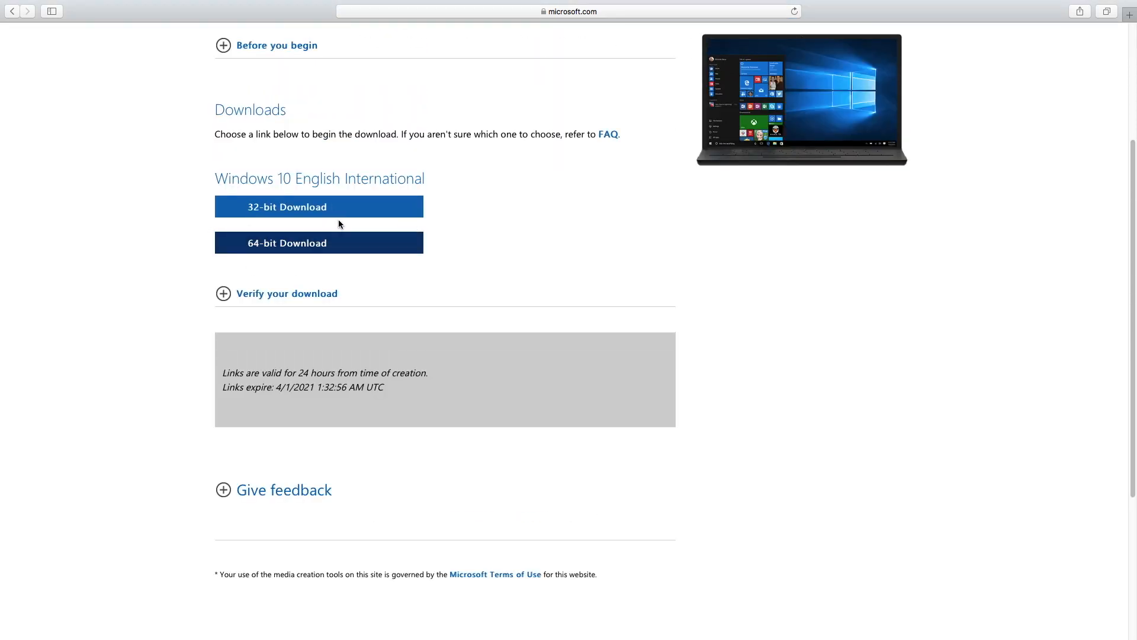
click(288, 244)
click(1054, 11)
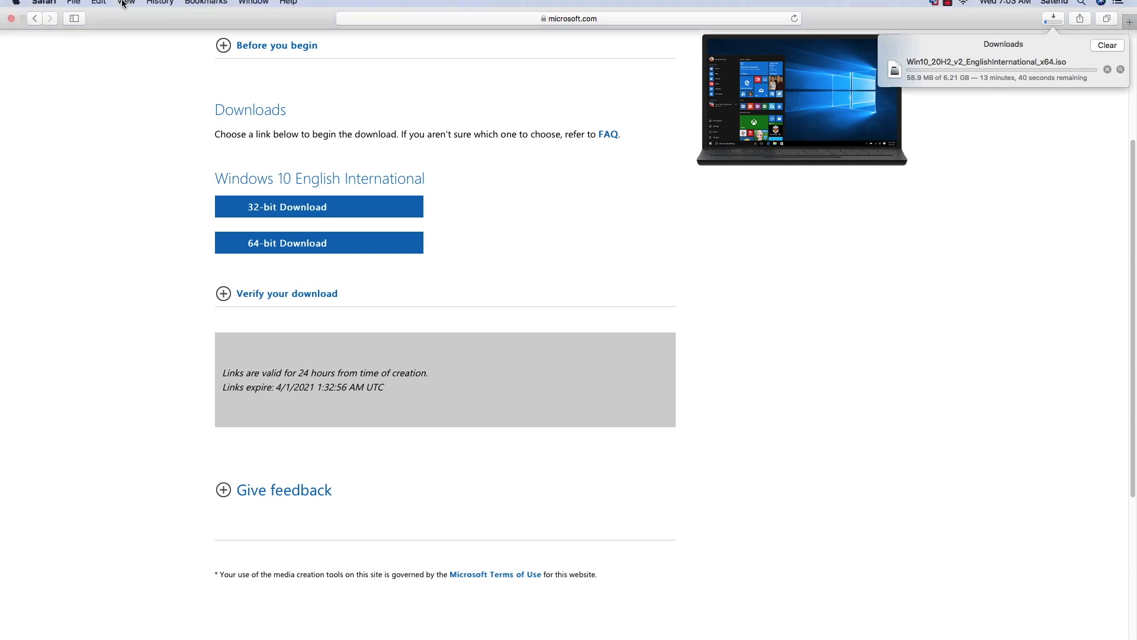
click(36, 25)
drag(386, 44, 265, 32)
click(818, 36)
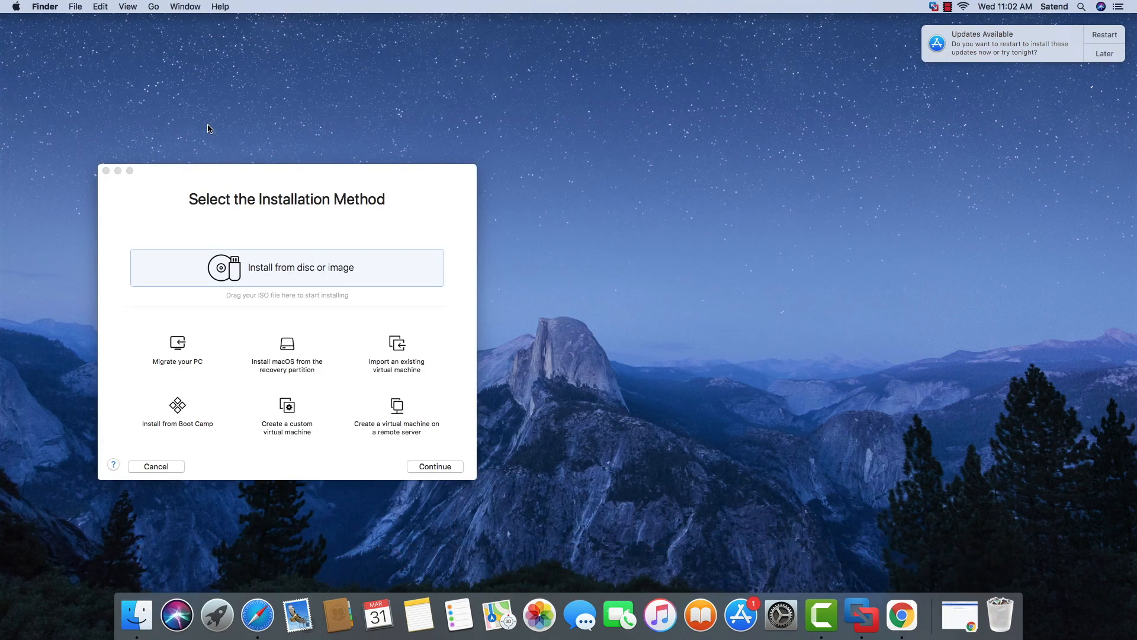
Open the Downloads folder beside the VMware Fusion wizard and add the Win10_20H2 ISO from it as the installation image
click(153, 6)
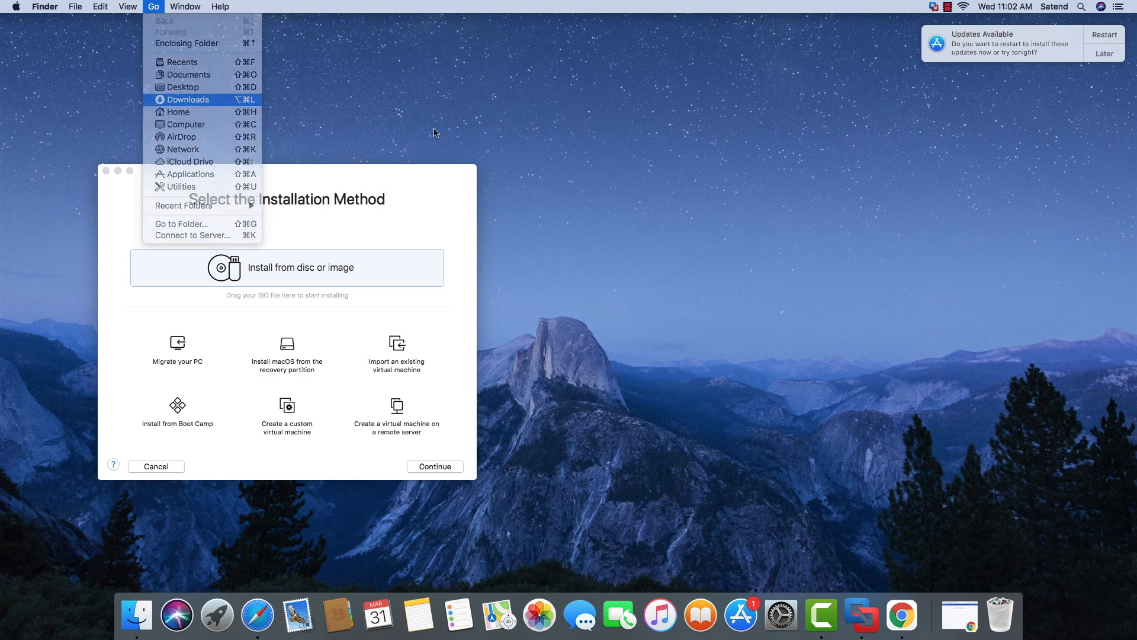
click(171, 98)
drag(487, 96, 870, 166)
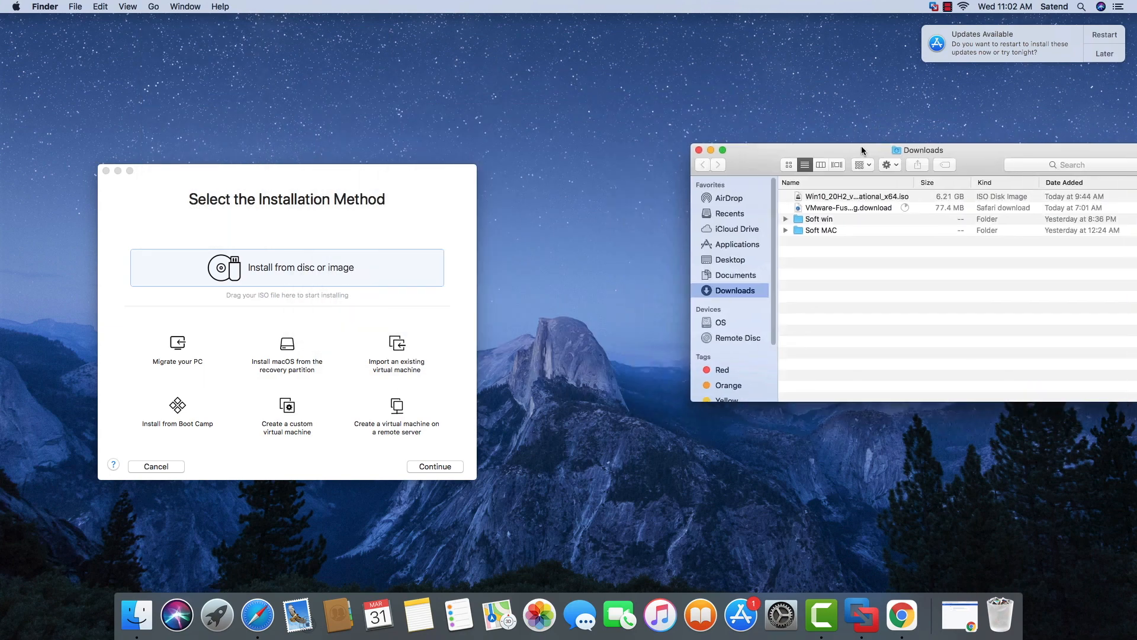
click(844, 199)
drag(858, 200, 299, 276)
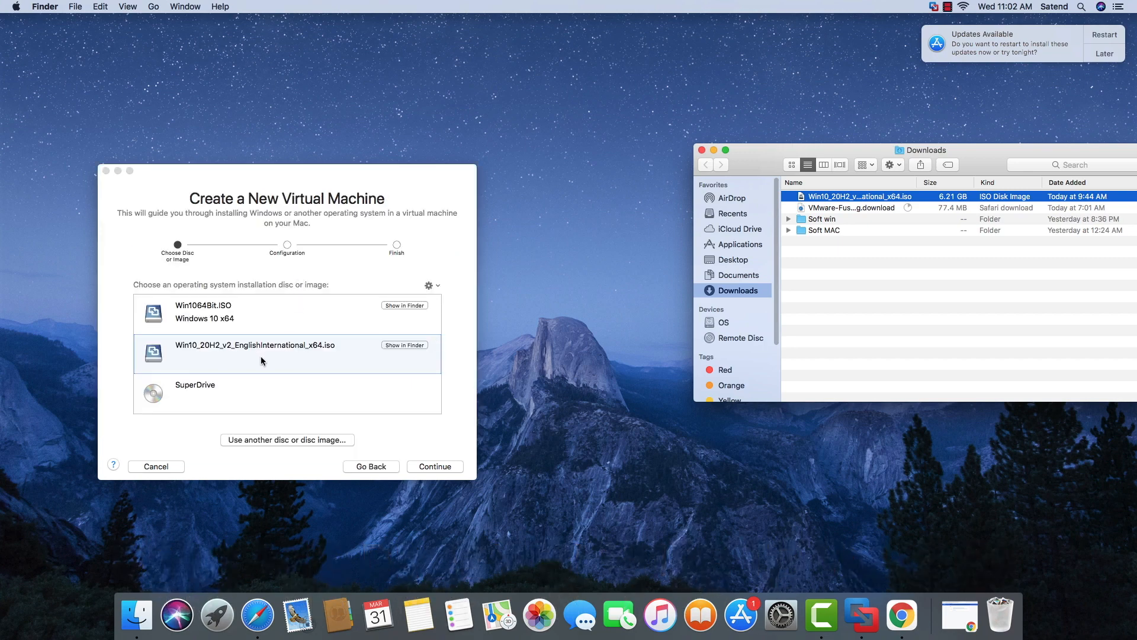
Select Win10_20H2_v2_EnglishInternational_x64.iso as the installation image and continue to the operating system choice
click(259, 320)
click(259, 320)
click(284, 355)
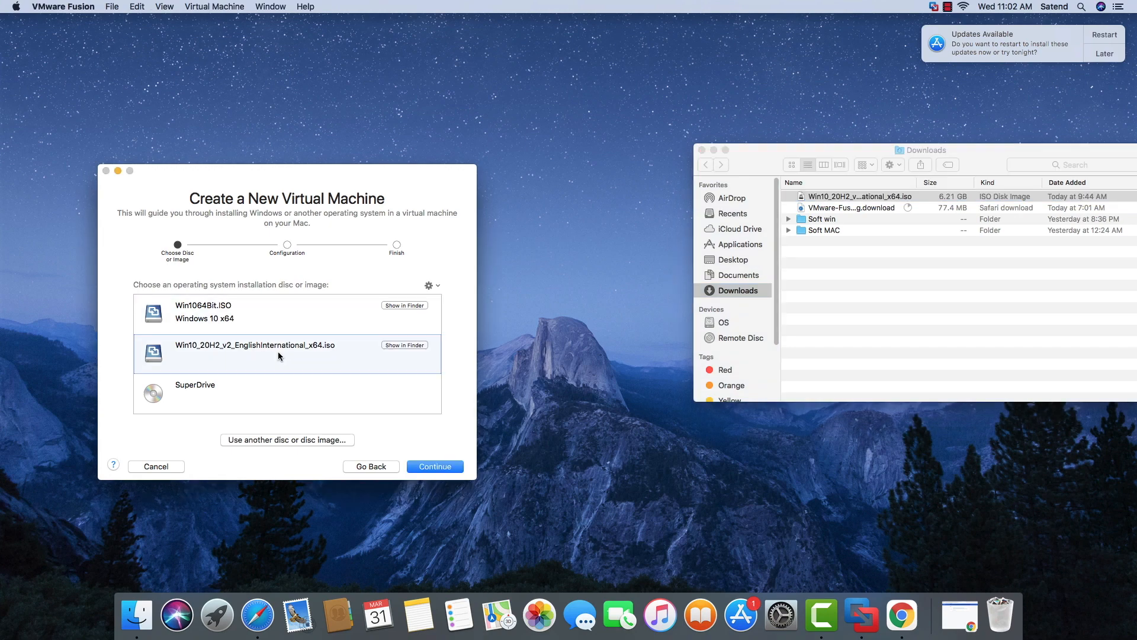
click(444, 468)
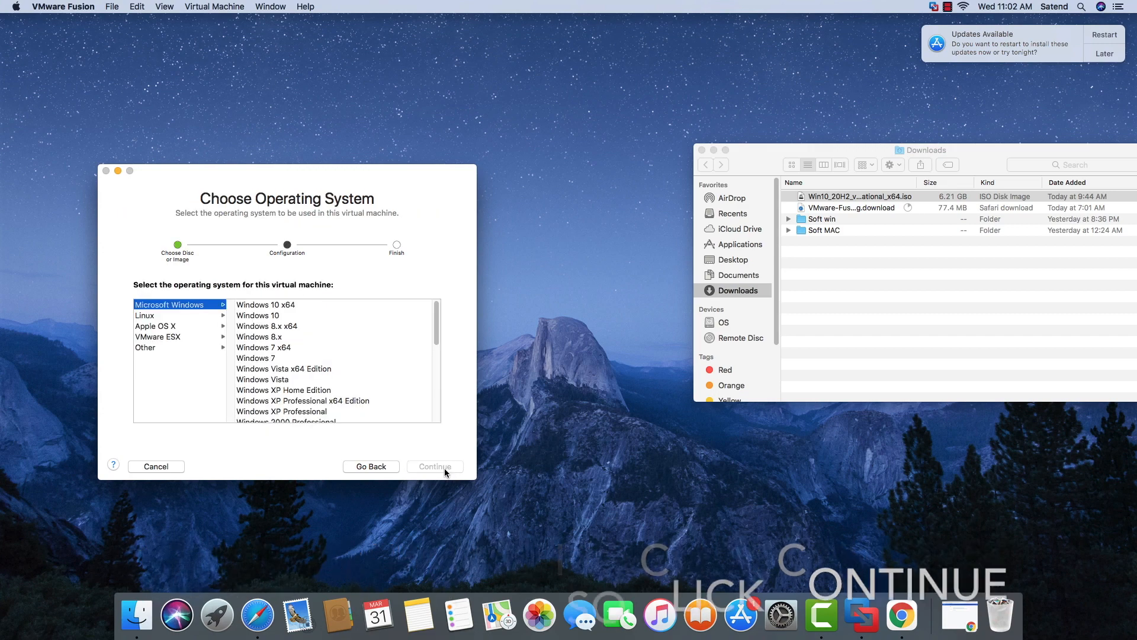
Choose Windows 10 x64 as the guest operating system and continue to the virtual machine summary
click(267, 317)
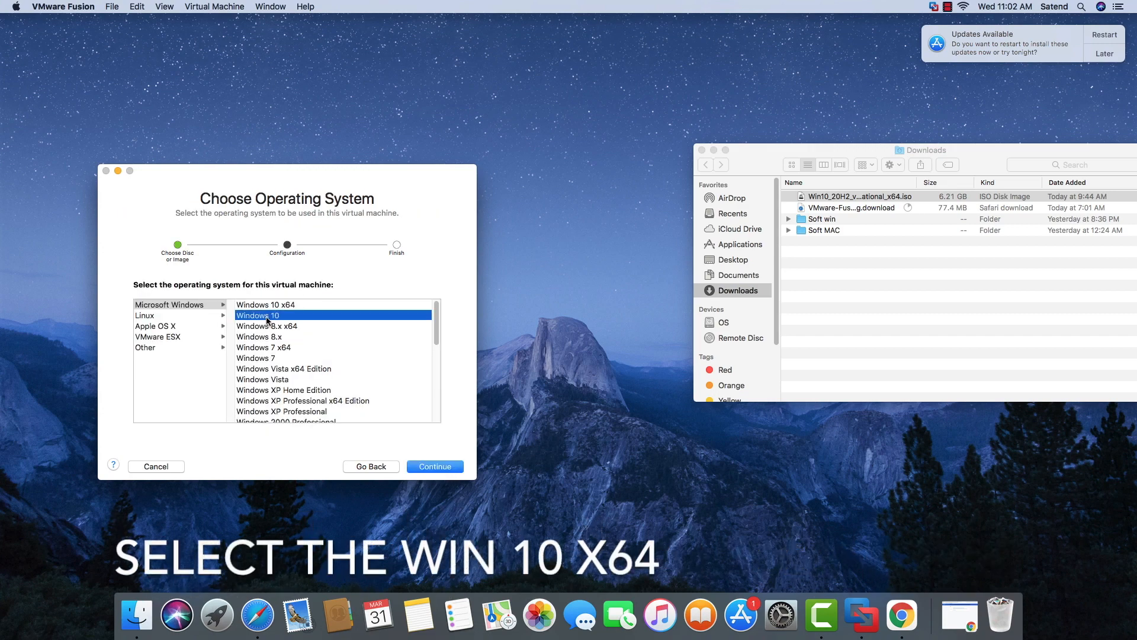
click(268, 305)
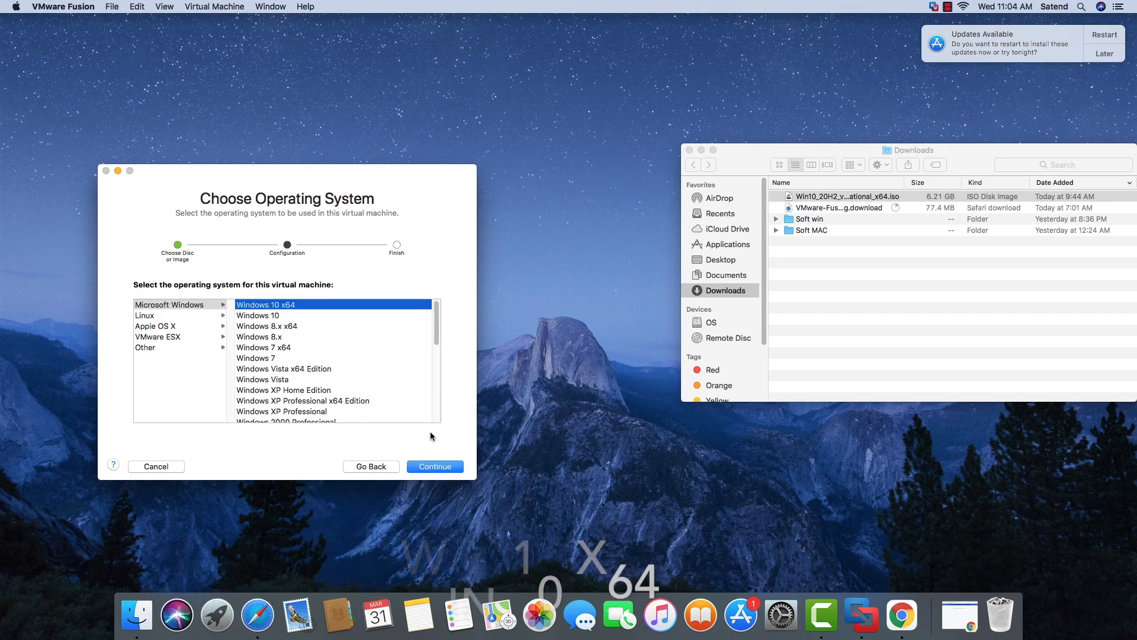
click(443, 467)
click(444, 471)
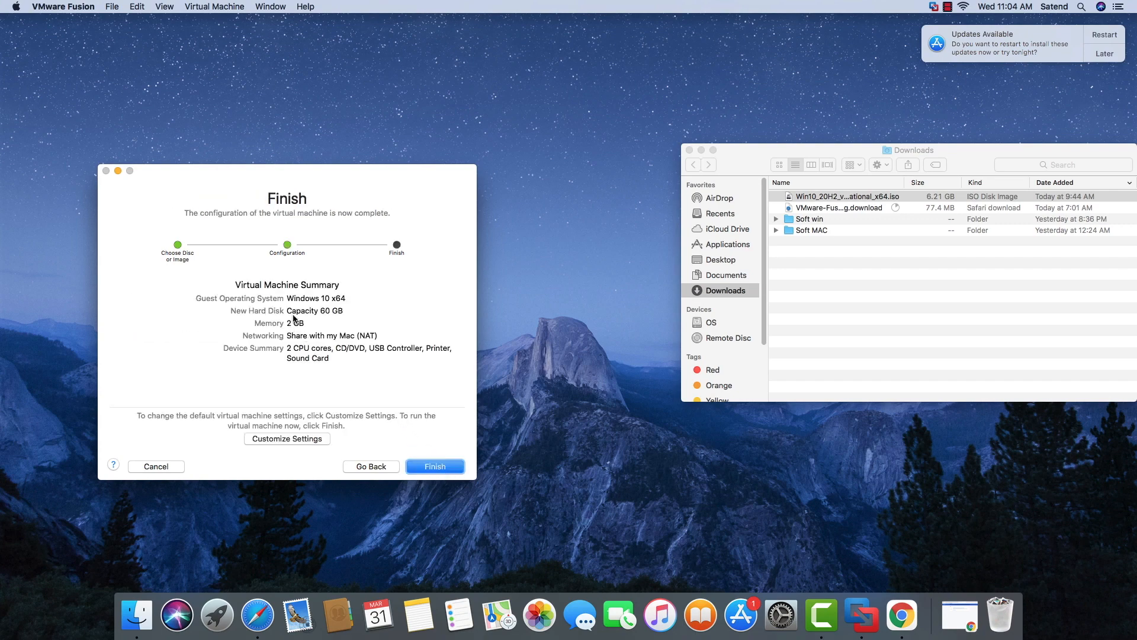
Customize the virtual machine settings, saving the machine as Windows 10 x64 2 in the Virtual Machines folder
click(318, 439)
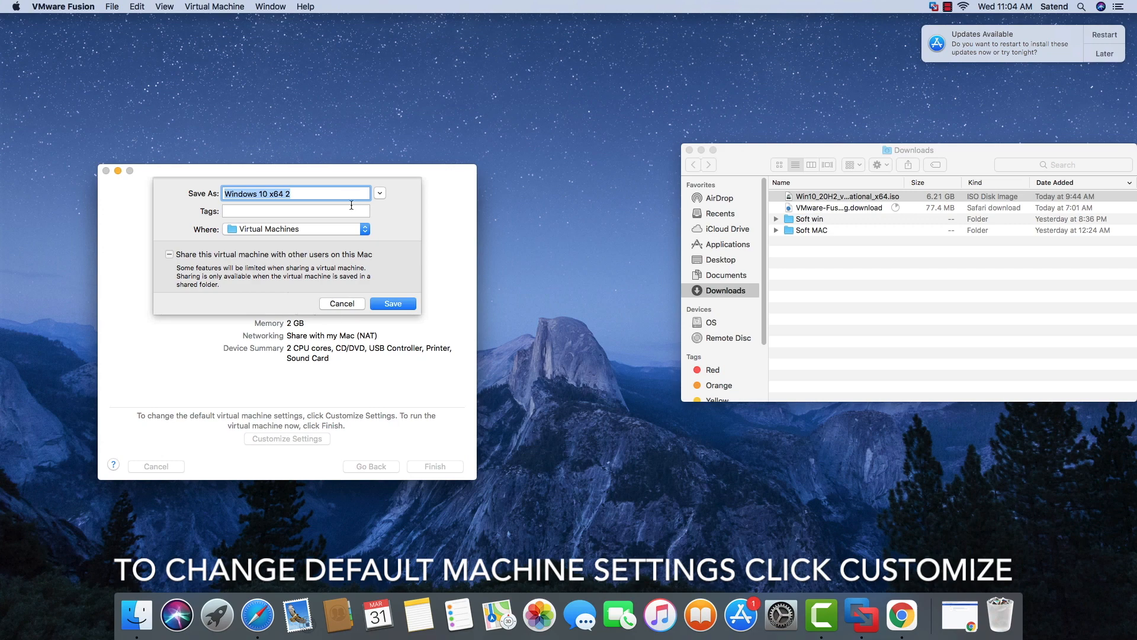
click(364, 229)
click(396, 220)
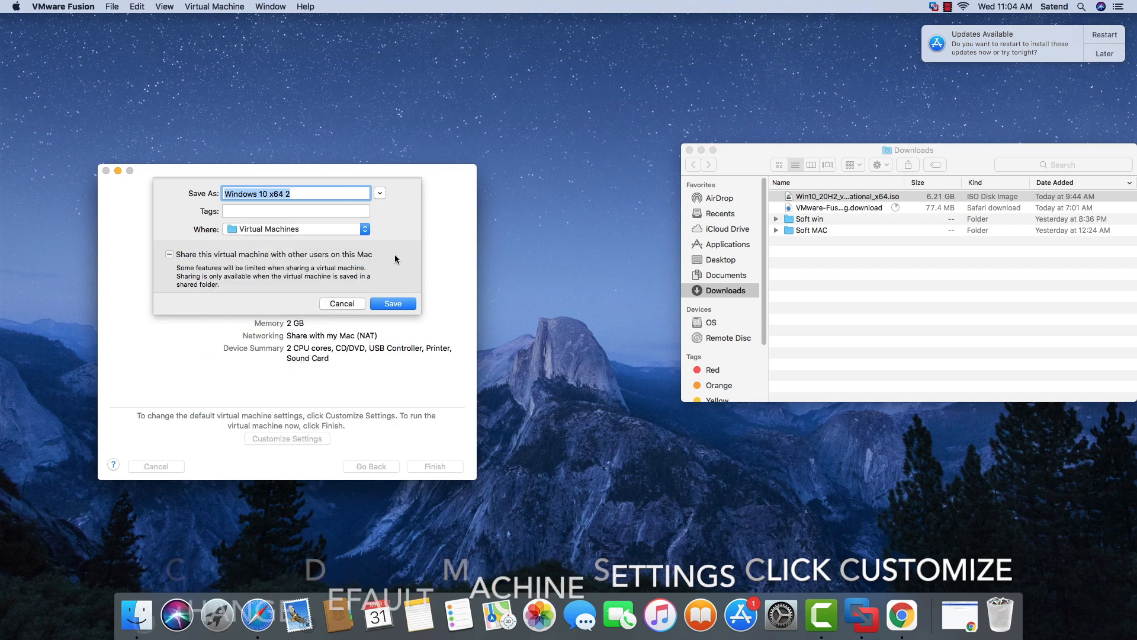
click(394, 304)
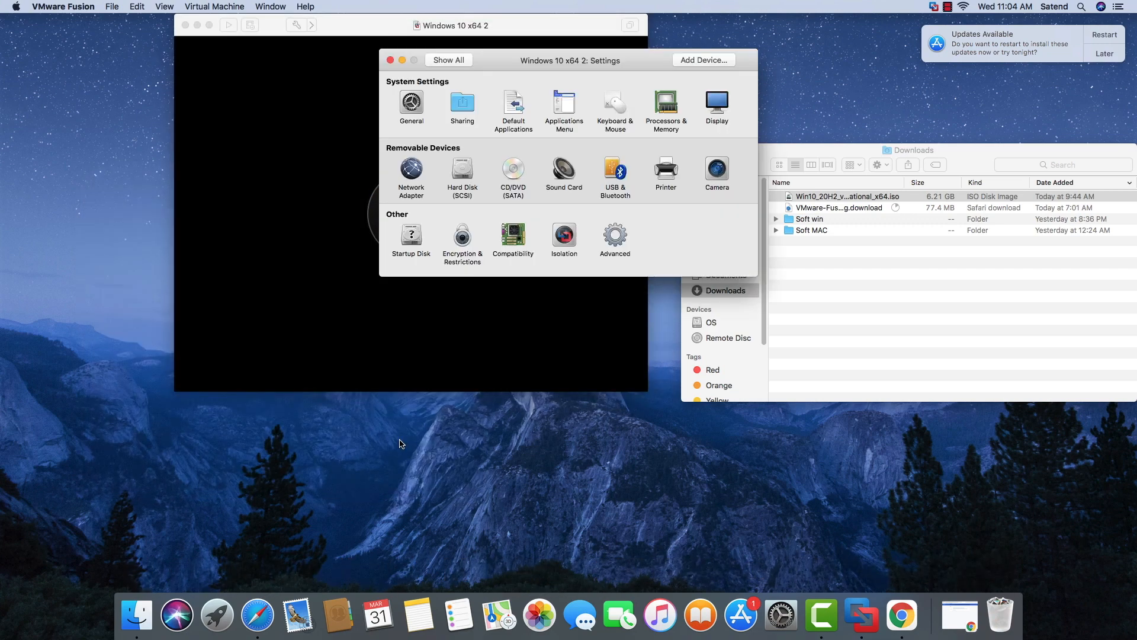
Set the virtual machine's memory to 8192 MB and close its settings
click(671, 110)
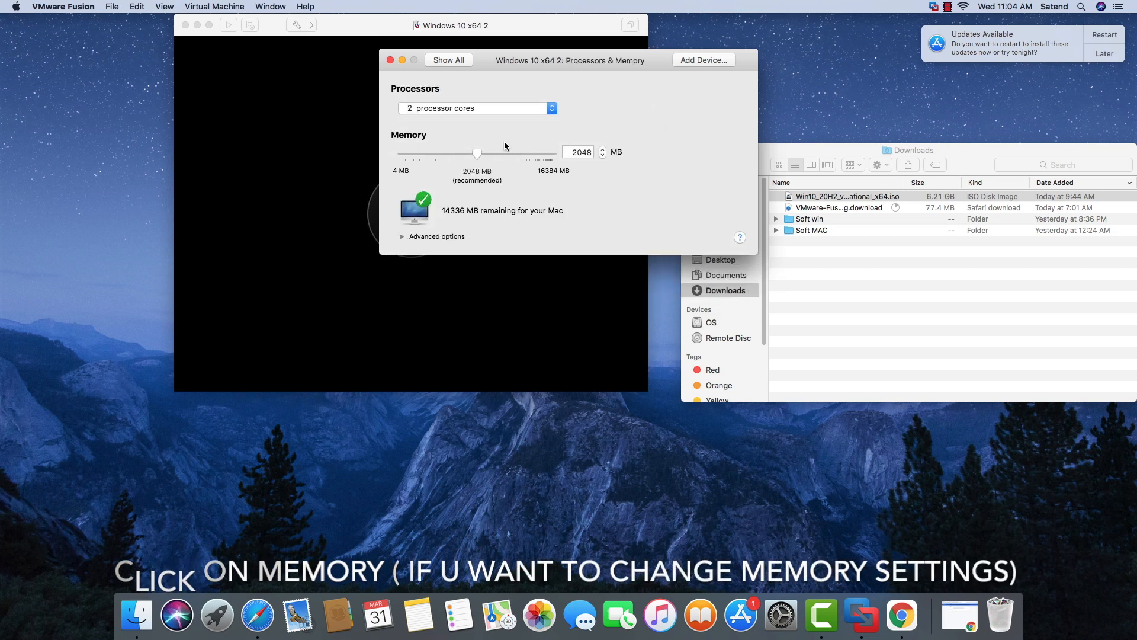
drag(489, 157, 543, 160)
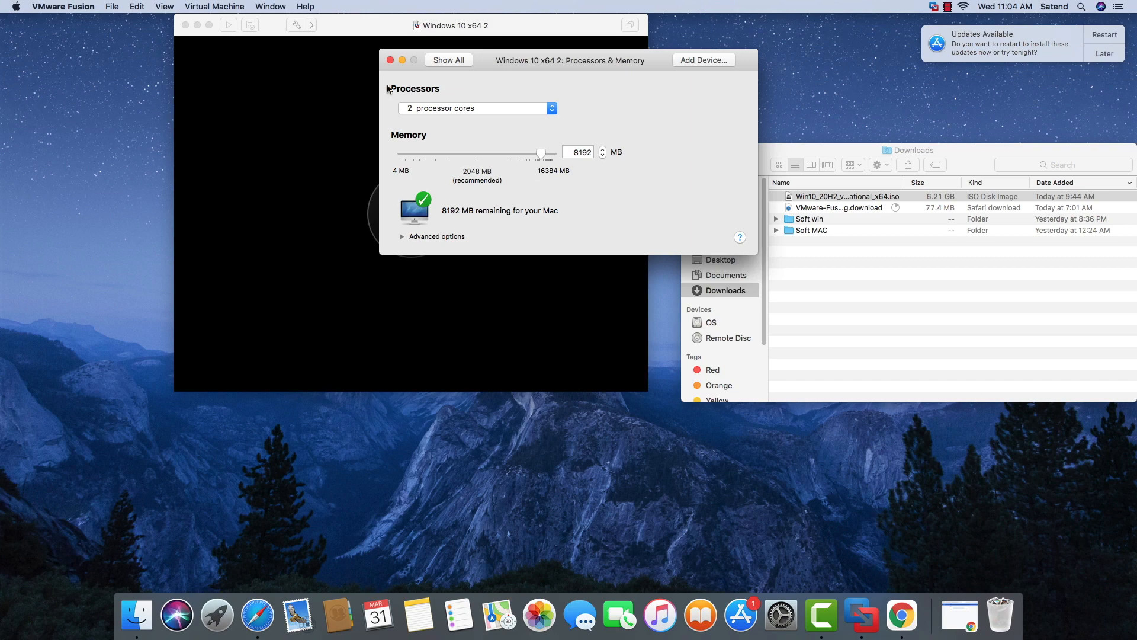
click(390, 60)
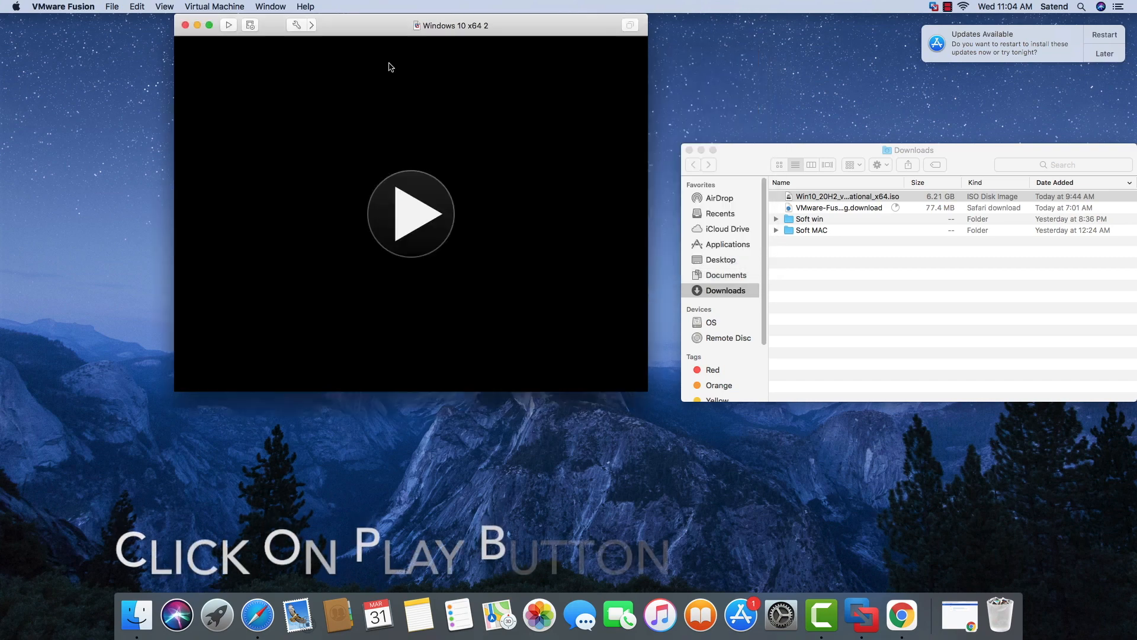
Start the Windows 10 virtual machine, dismissing the 3D support notice, and boot into Windows Setup
click(416, 206)
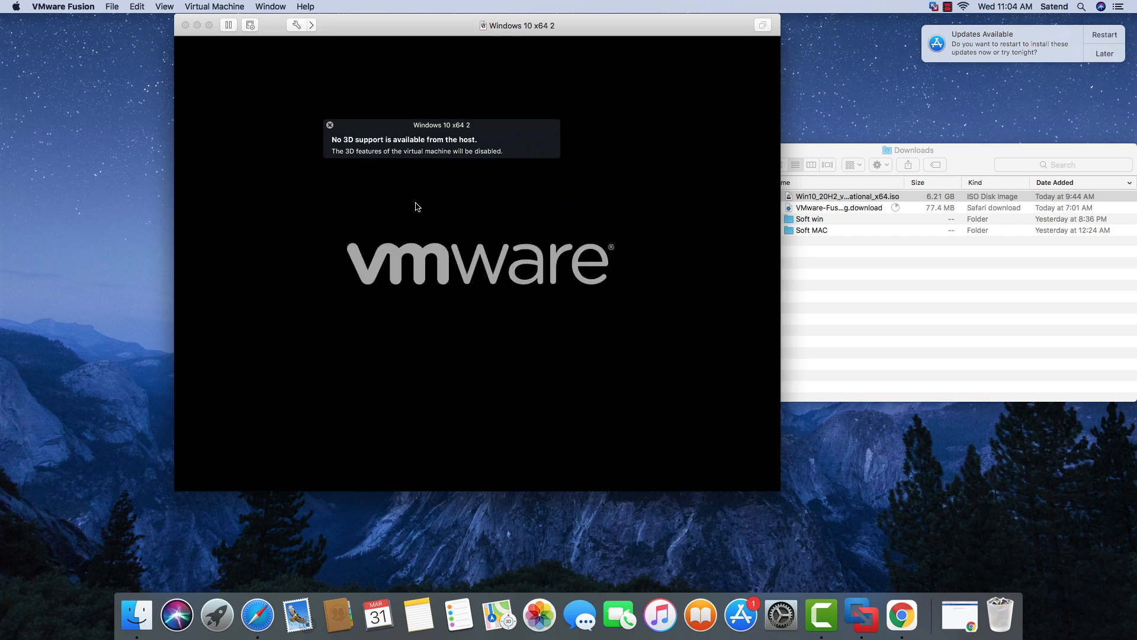
click(330, 126)
click(332, 131)
key(Return)
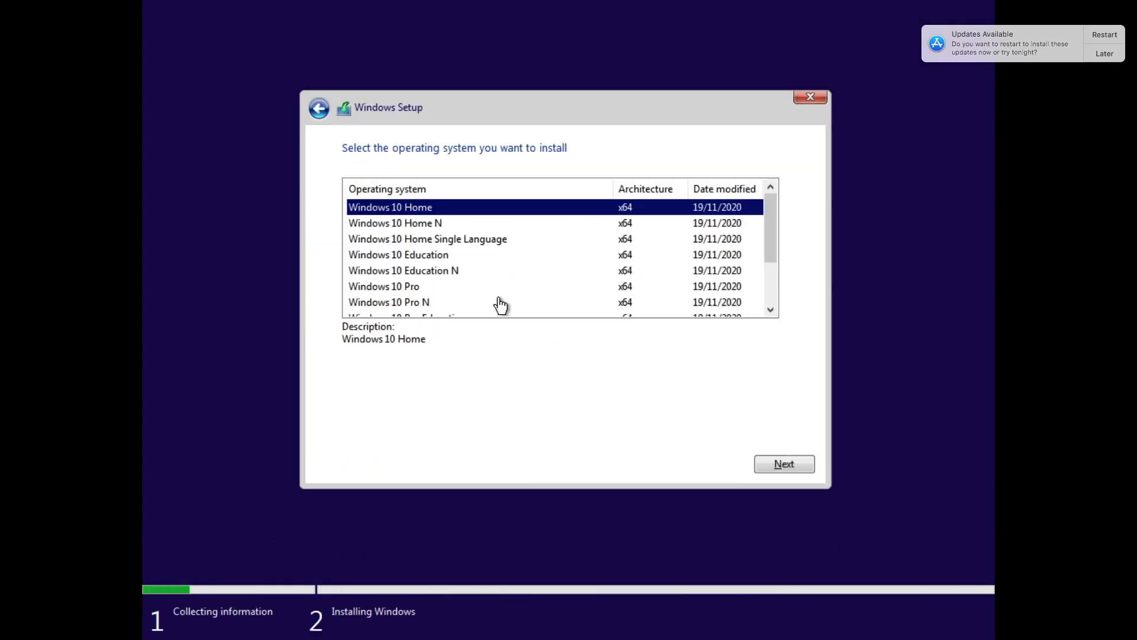
Choose Windows 10 Pro as the edition and install it on Drive 0 Unallocated Space
click(499, 287)
click(780, 461)
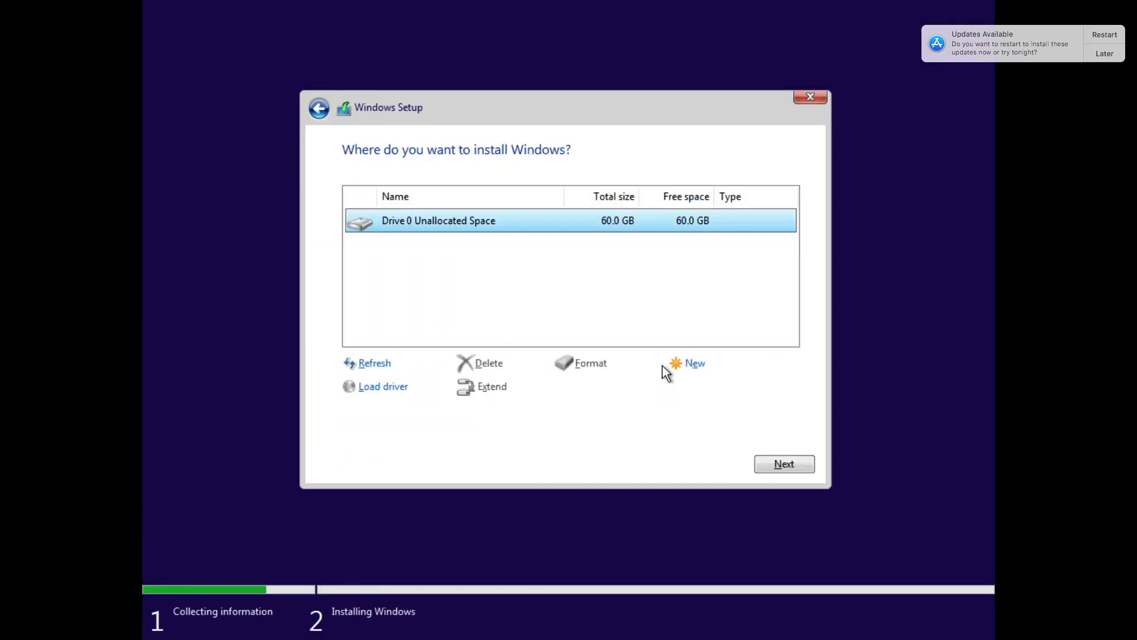
click(764, 462)
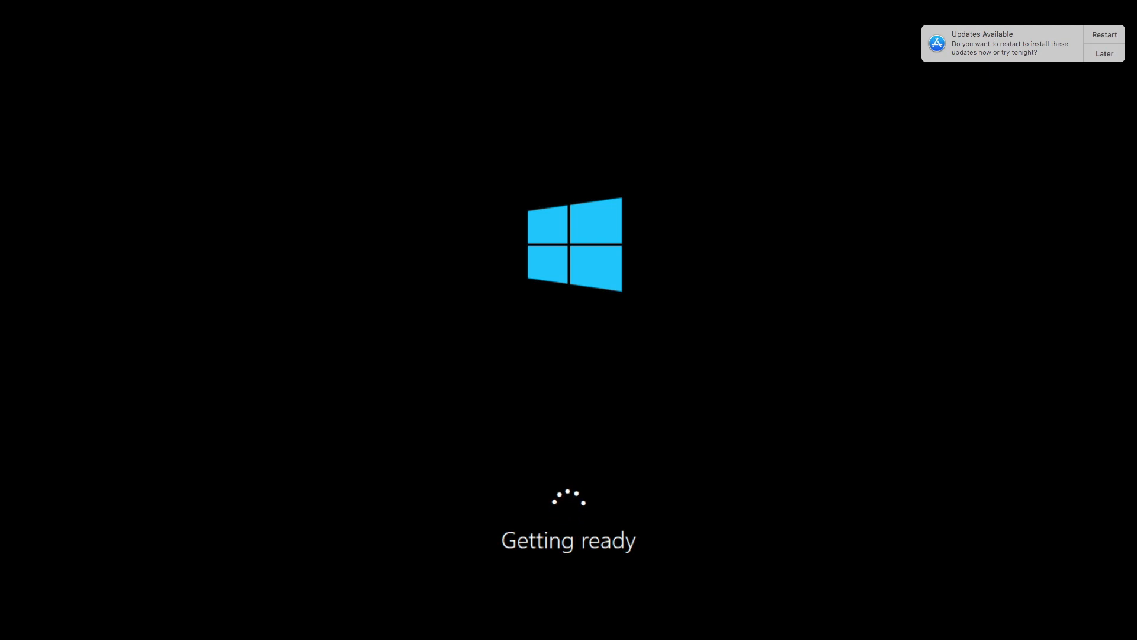
key(super+Tab)
key(super+Tab)
mouse_move(238, 636)
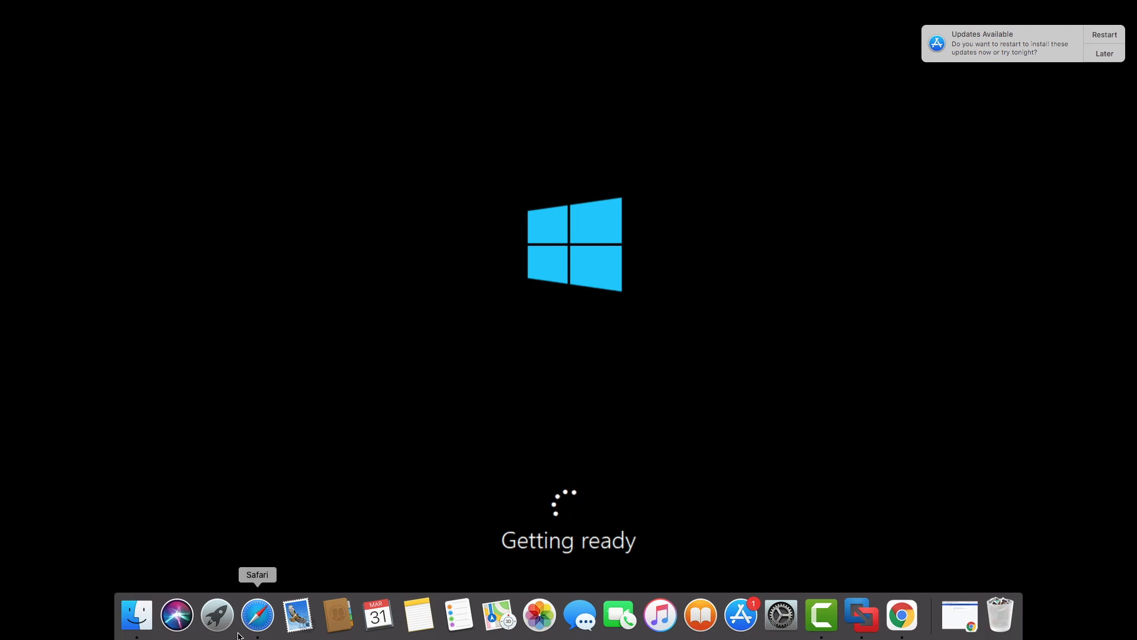
right_click(869, 609)
click(889, 554)
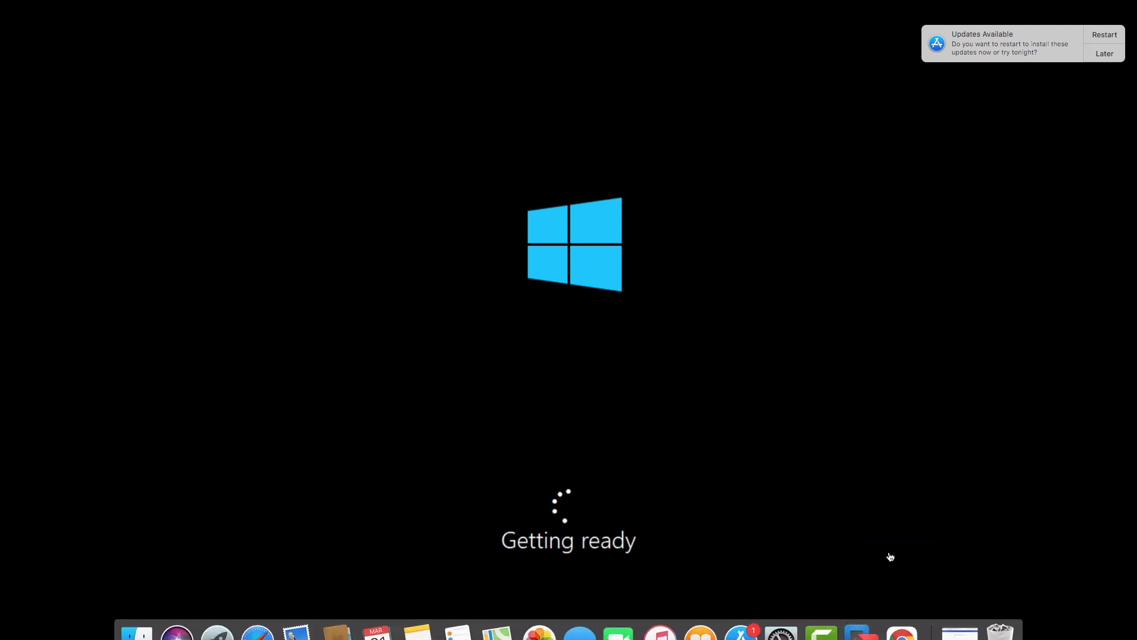
right_click(861, 613)
mouse_move(886, 533)
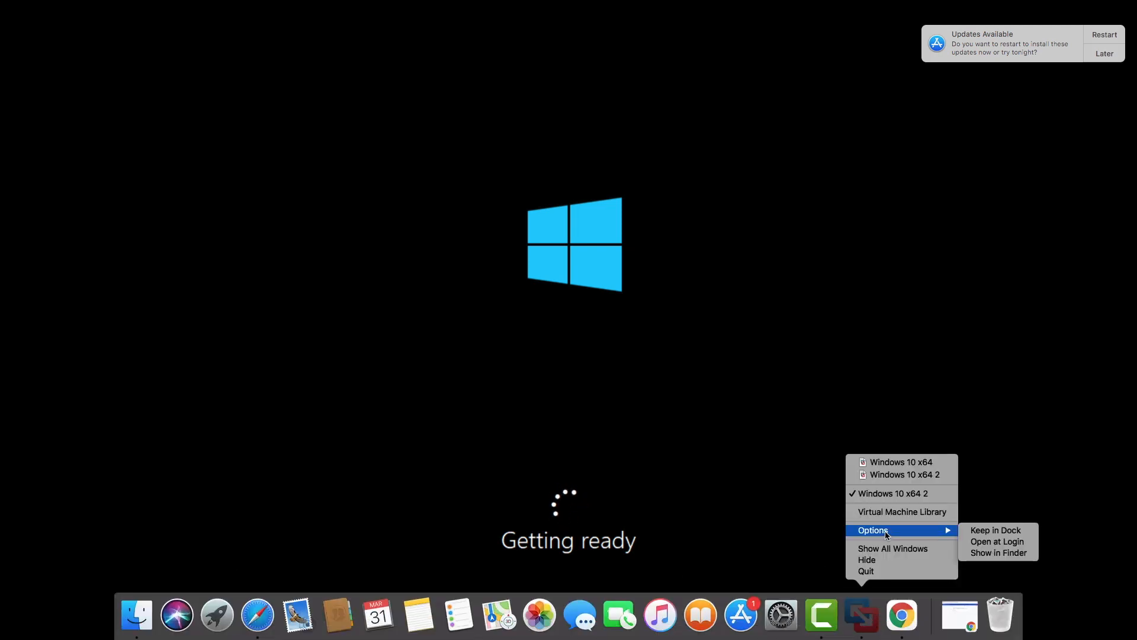
click(772, 507)
Postpone the pending macOS updates from their notification
click(1113, 54)
click(1089, 108)
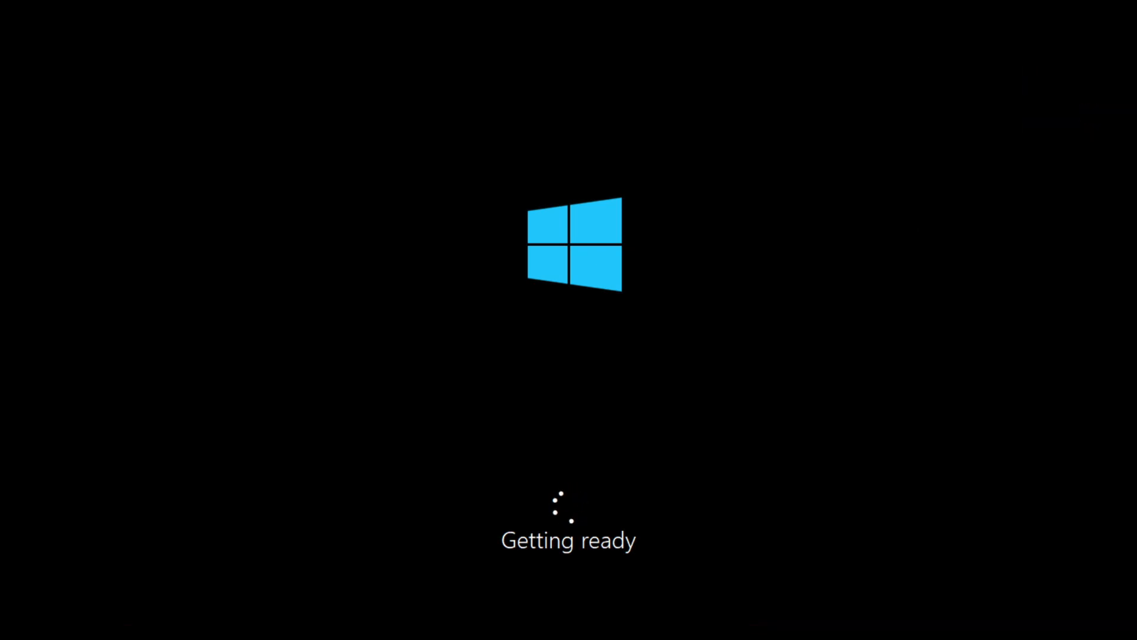
Take the virtual machine out of full screen and close the Downloads window behind it
click(34, 26)
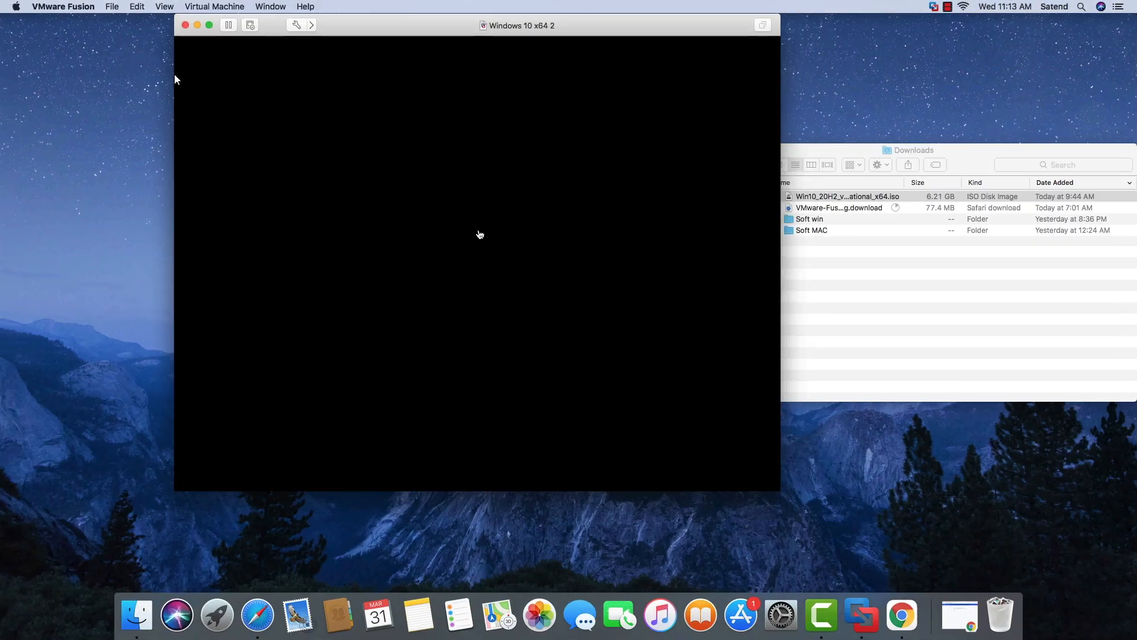
click(836, 148)
click(689, 152)
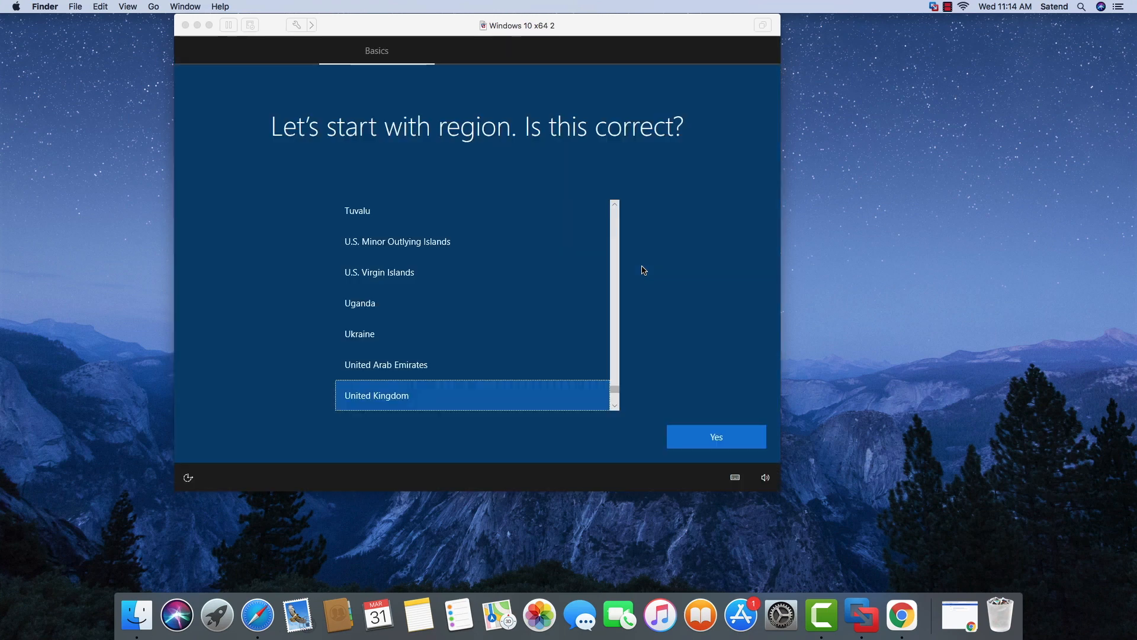
Choose the country from the region list in Windows setup and confirm it
click(618, 390)
drag(615, 391, 604, 290)
click(461, 256)
click(688, 438)
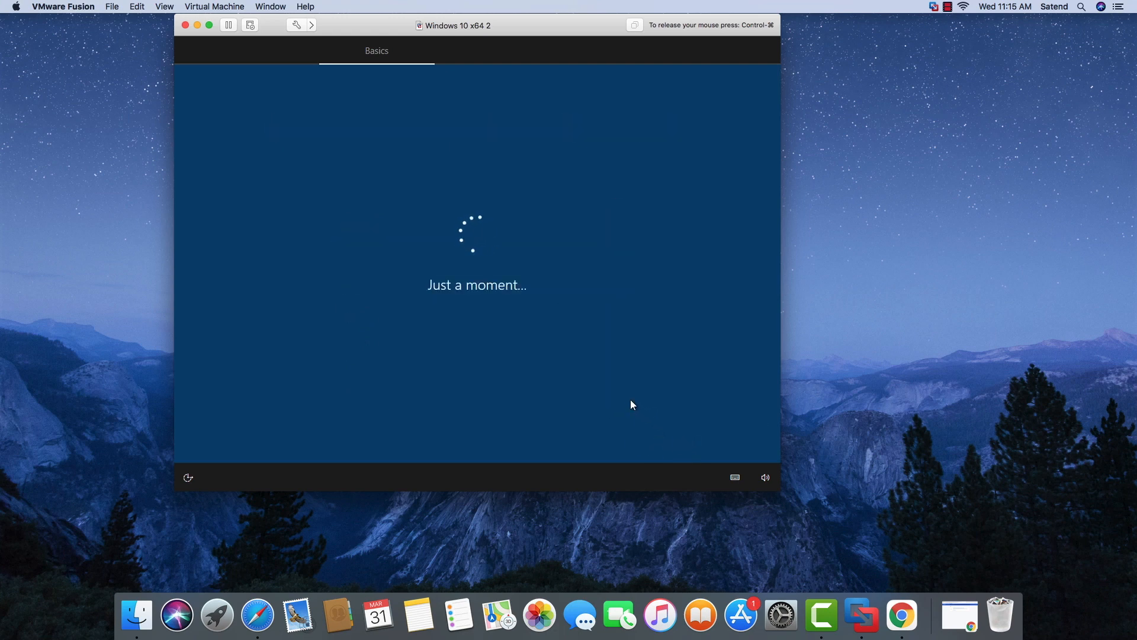
Complete the remaining Basics pages and continue to the network stage of Windows setup
click(614, 407)
click(688, 437)
click(688, 436)
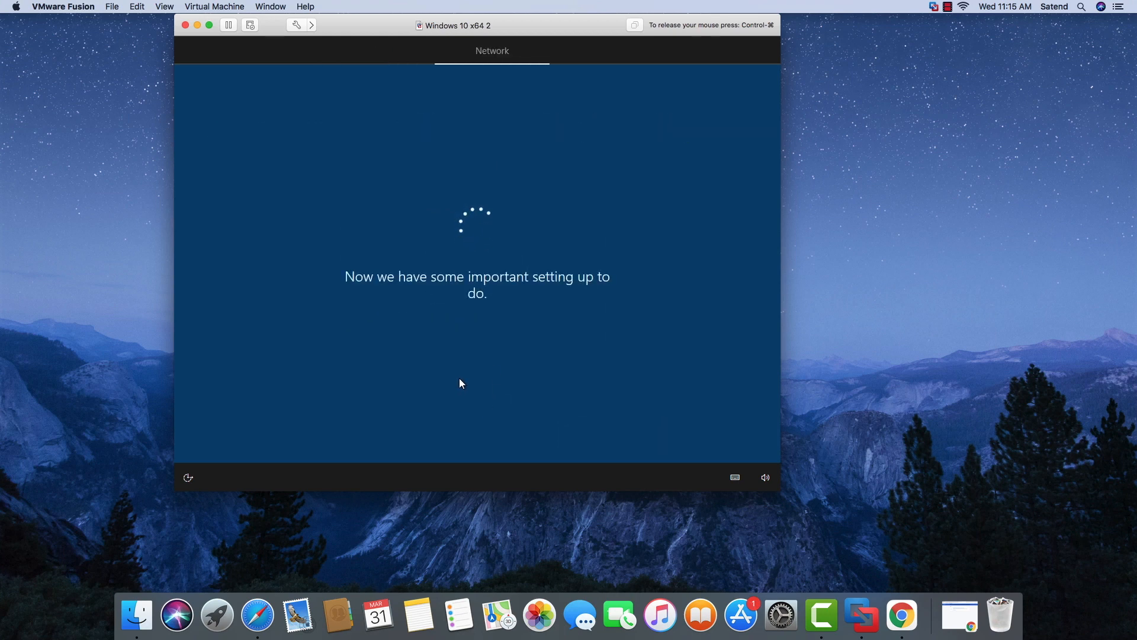
Turn the Mac's Wi-Fi off while Windows setup is at the network stage and return to the virtual machine
key(ctrl+super)
click(964, 6)
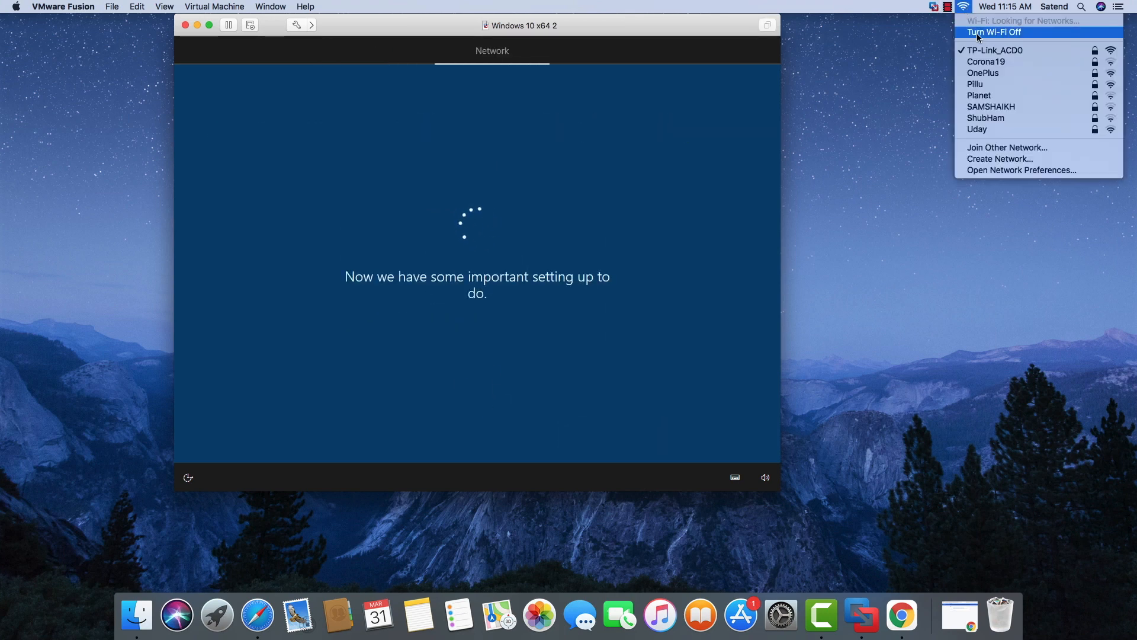
click(928, 88)
click(565, 283)
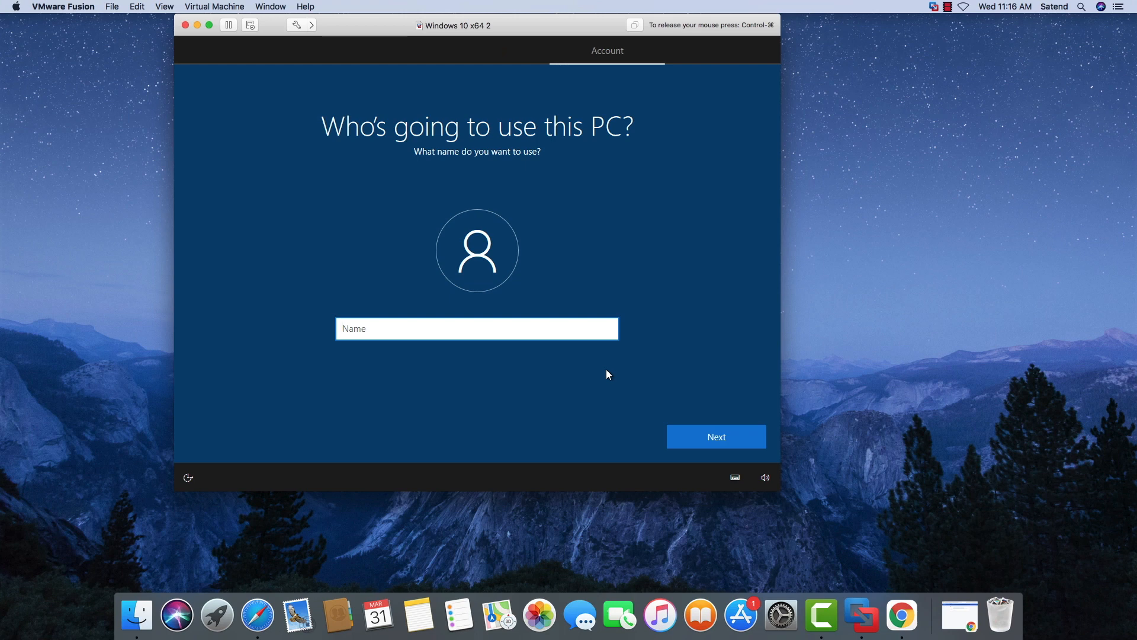
Name the PC's user account Admin and continue without entering a password
text(Admin)
click(710, 438)
click(710, 437)
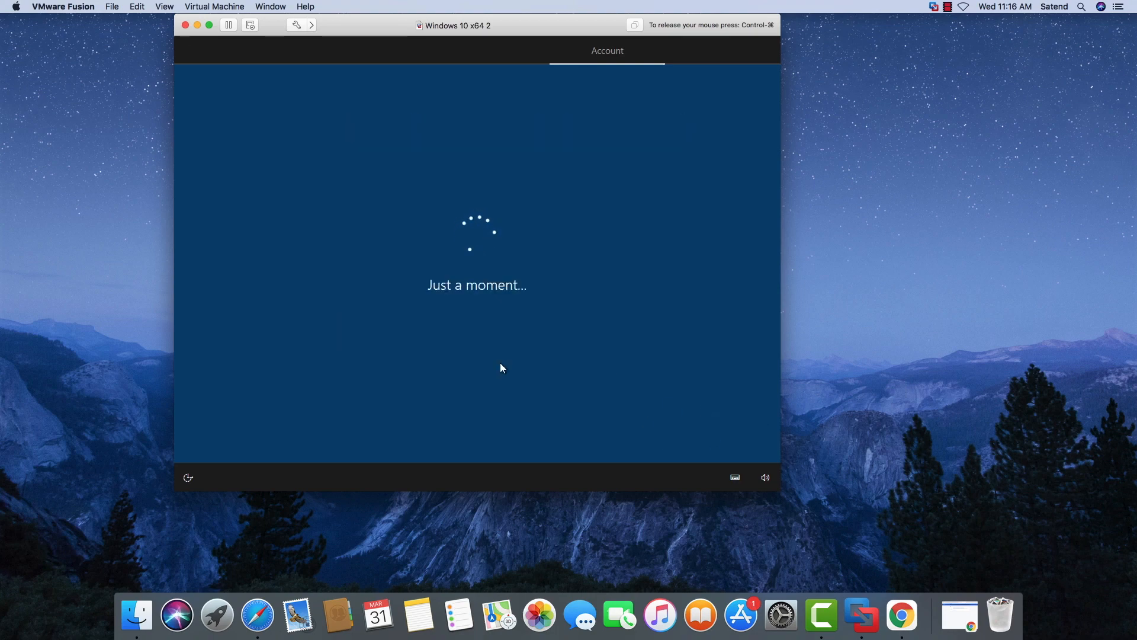
Adjust and accept the device privacy options in Windows setup, and decline Cortana for now
click(487, 257)
click(204, 258)
click(208, 340)
scroll(225, 349, down, 3)
click(204, 339)
click(204, 398)
click(487, 268)
click(487, 339)
click(690, 441)
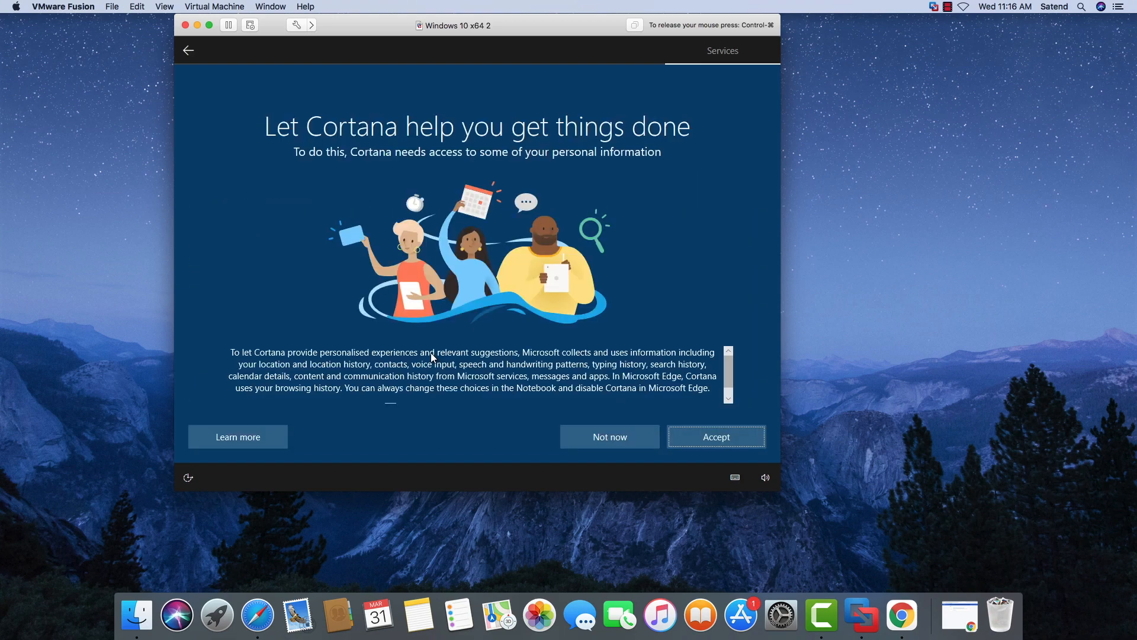
click(619, 438)
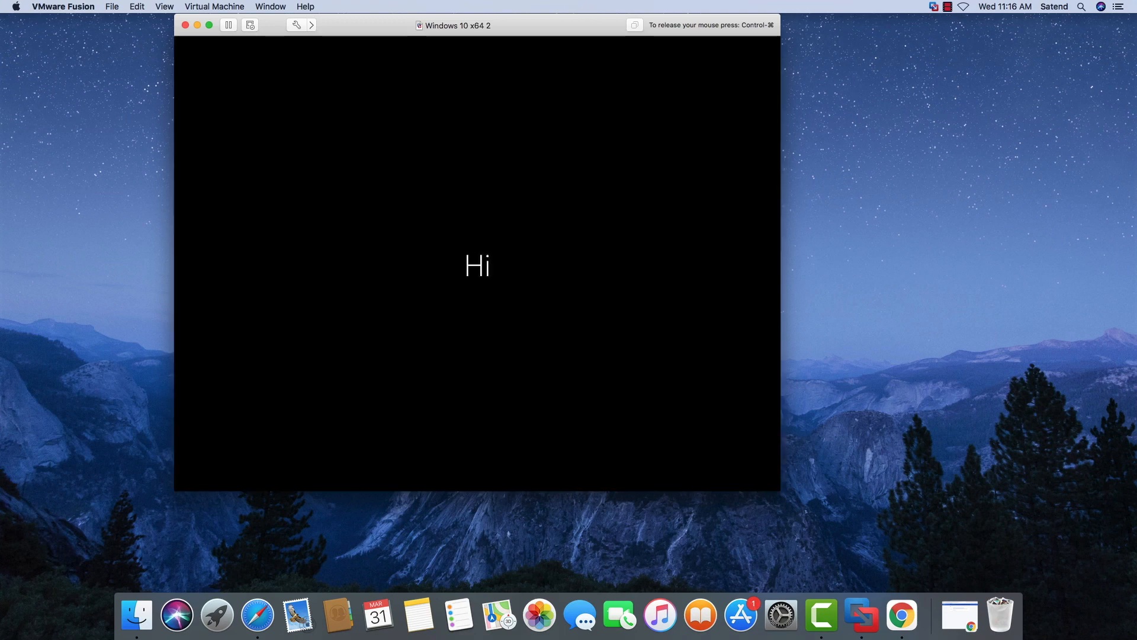
Enlarge the virtual machine window to reach down to the Dock while Windows finishes setting up
key(ctrl+super)
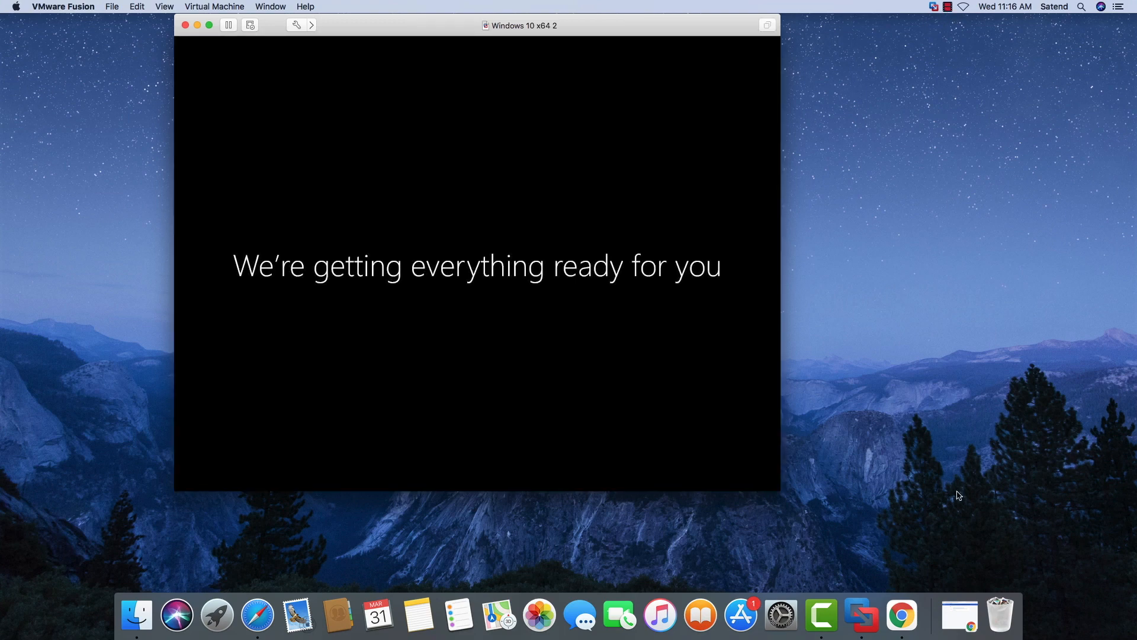
click(845, 484)
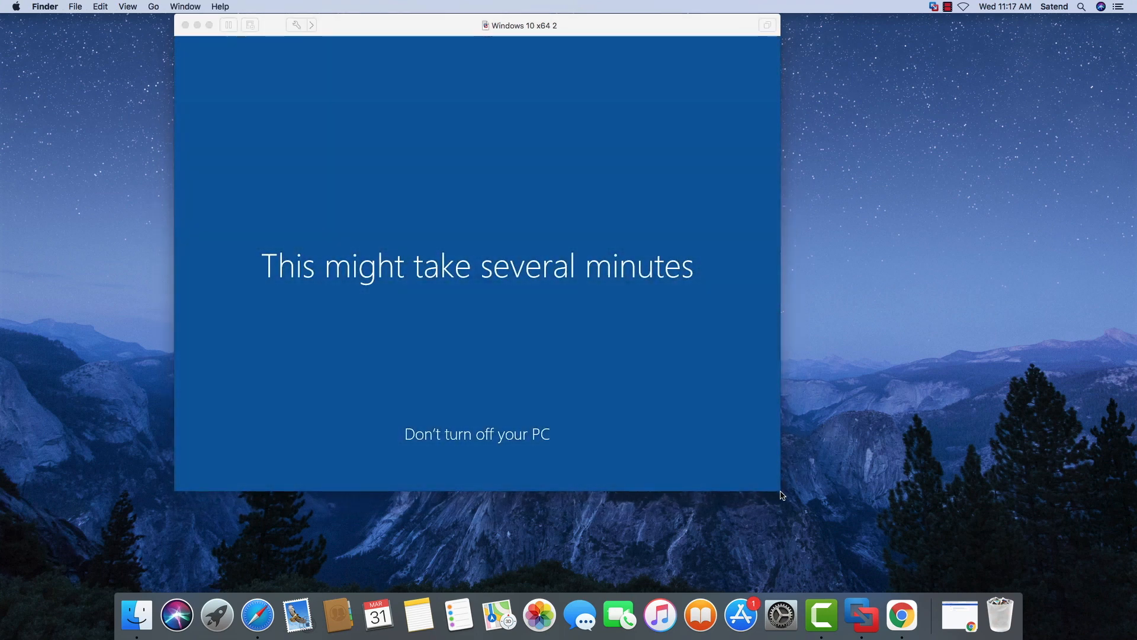
click(240, 65)
drag(781, 491, 915, 592)
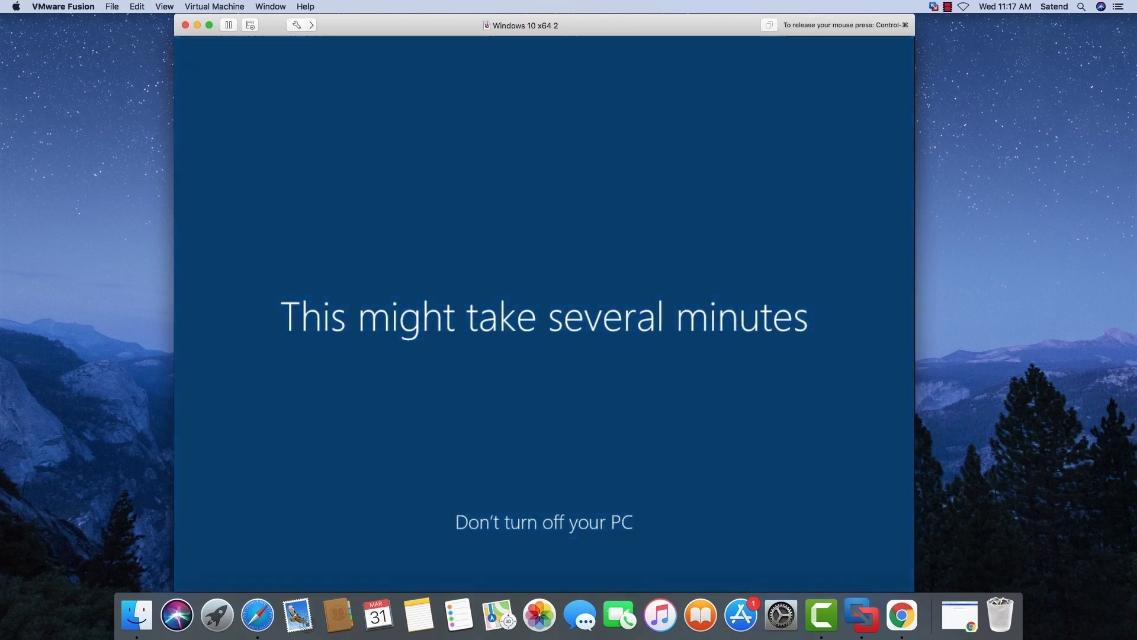
Return to the Windows desktop in the virtual machine and postpone the Microsoft Edge introduction
key(ctrl+super)
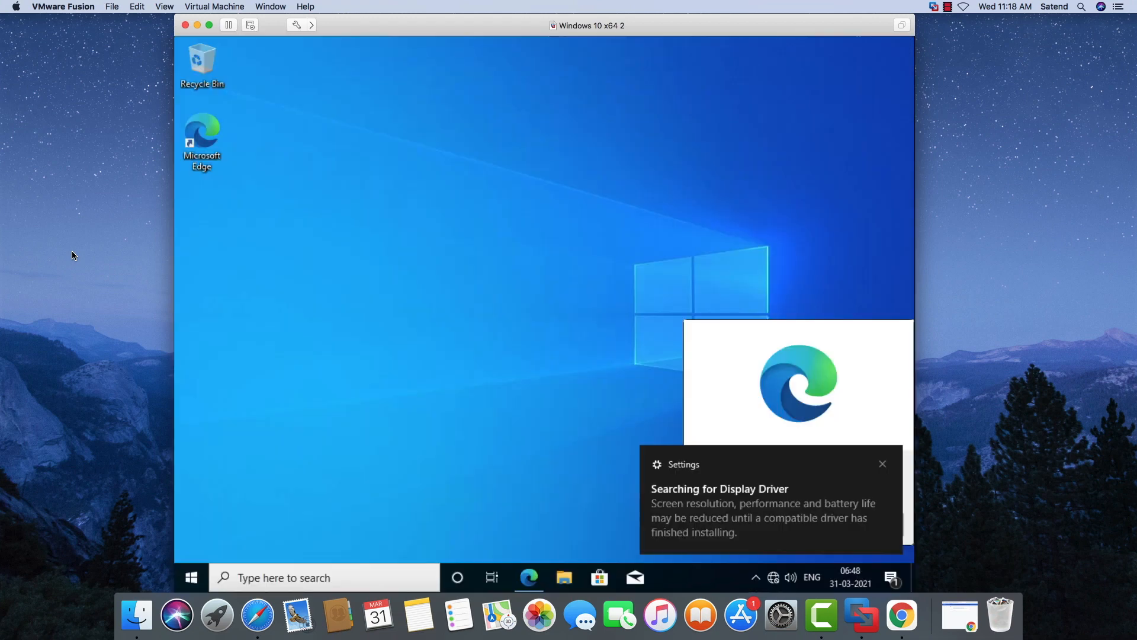
click(347, 298)
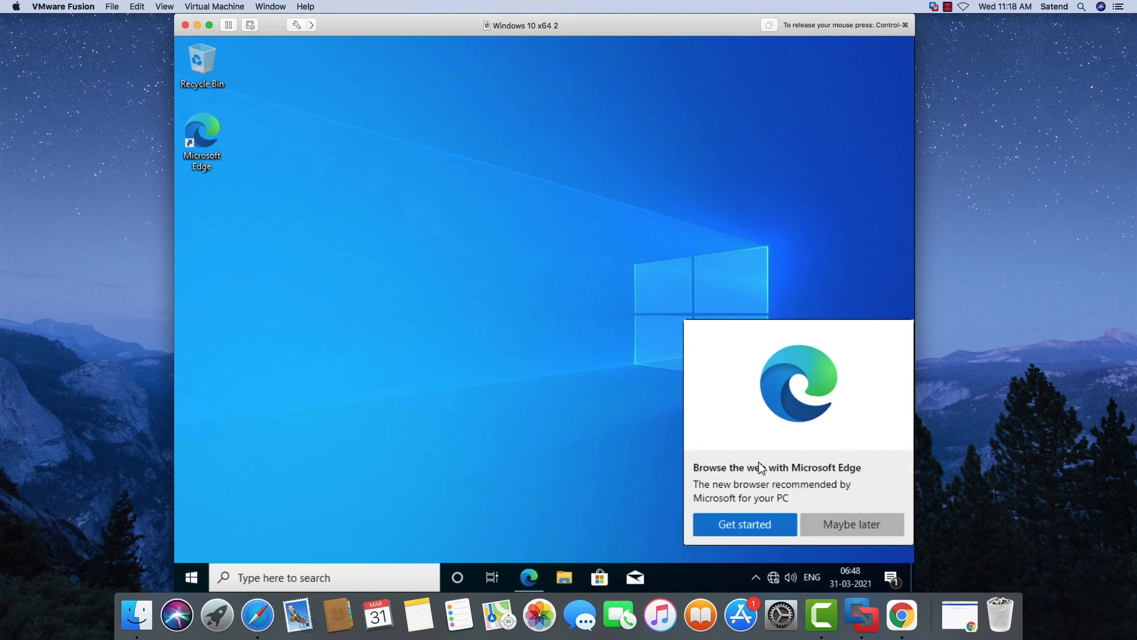
click(831, 527)
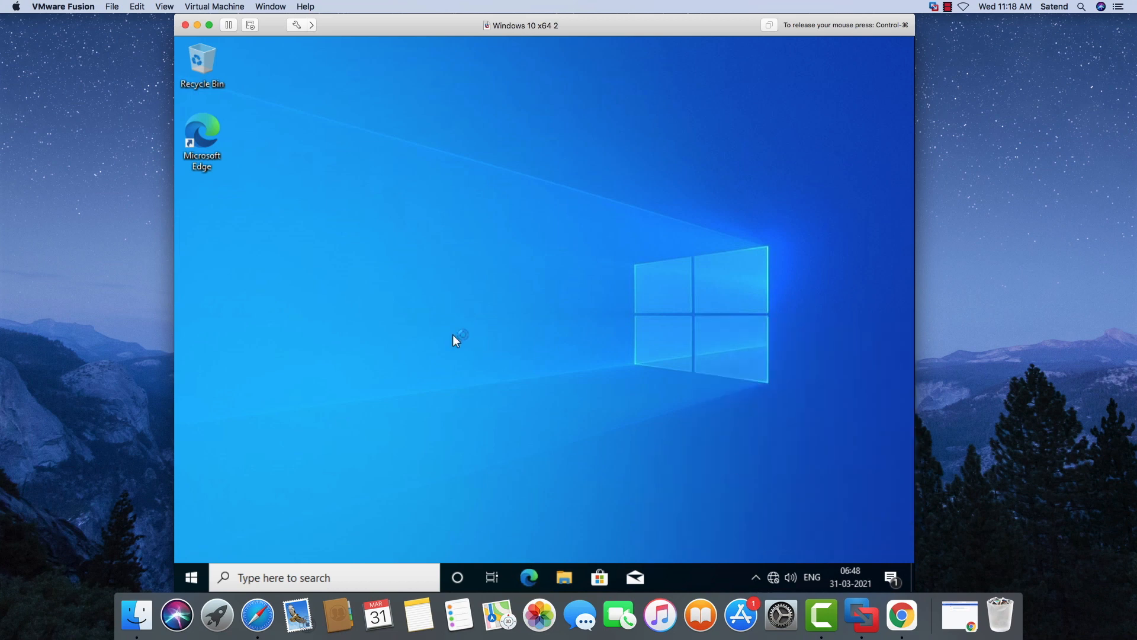